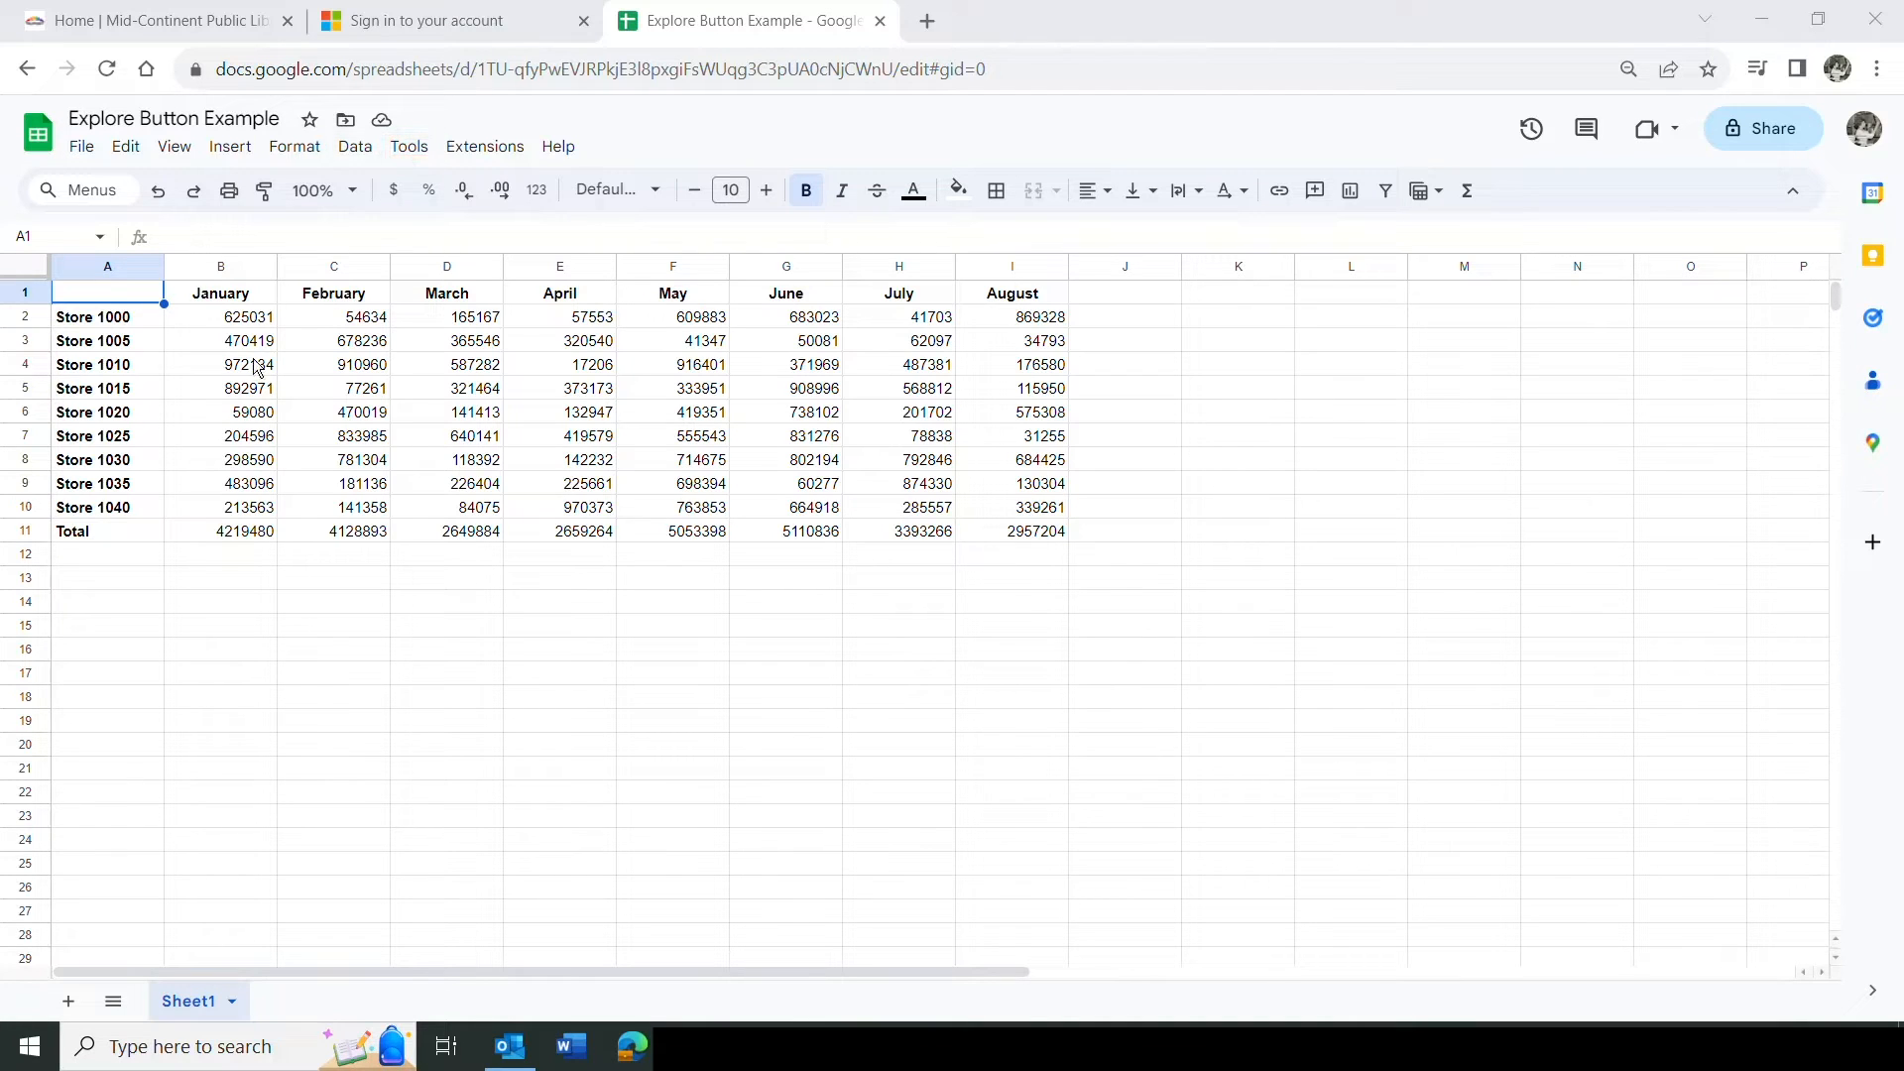
Open Explore and review the Correlation of February and March answer, including its formula and chart views.
click(418, 152)
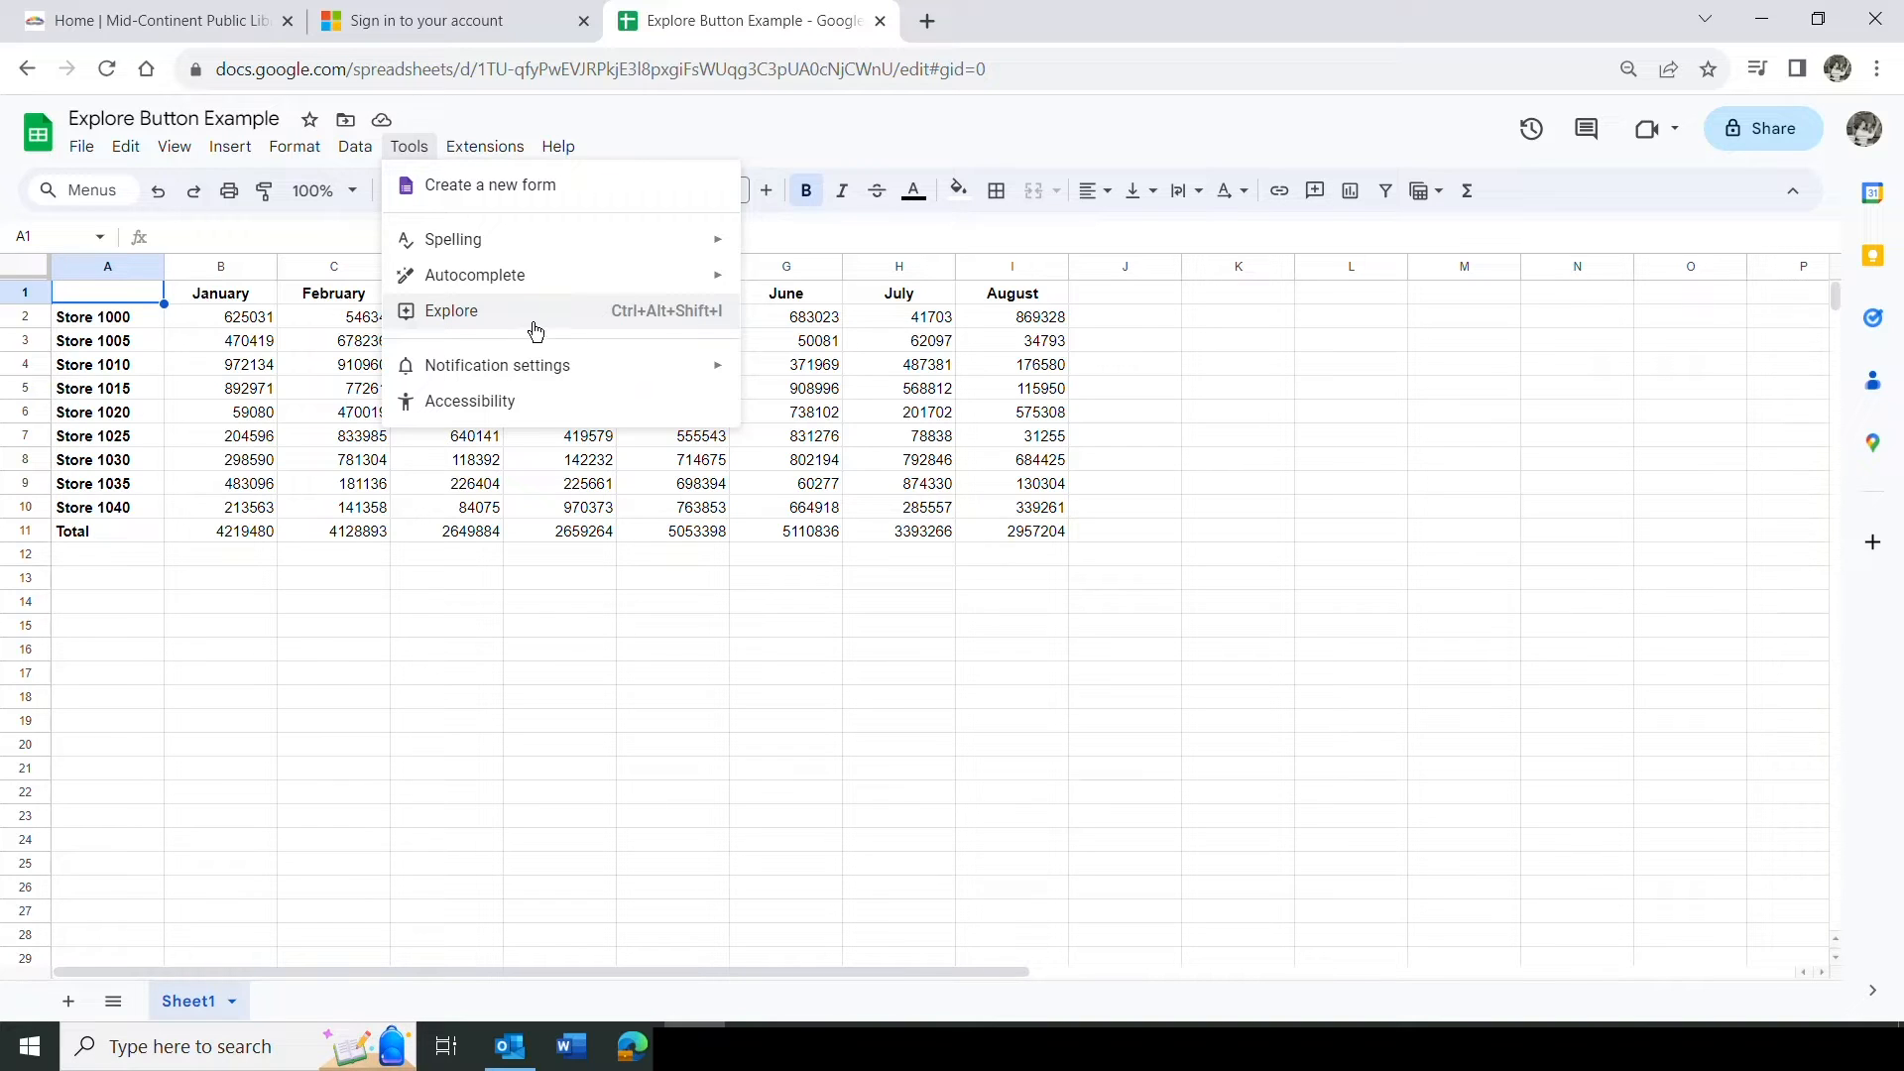
click(478, 315)
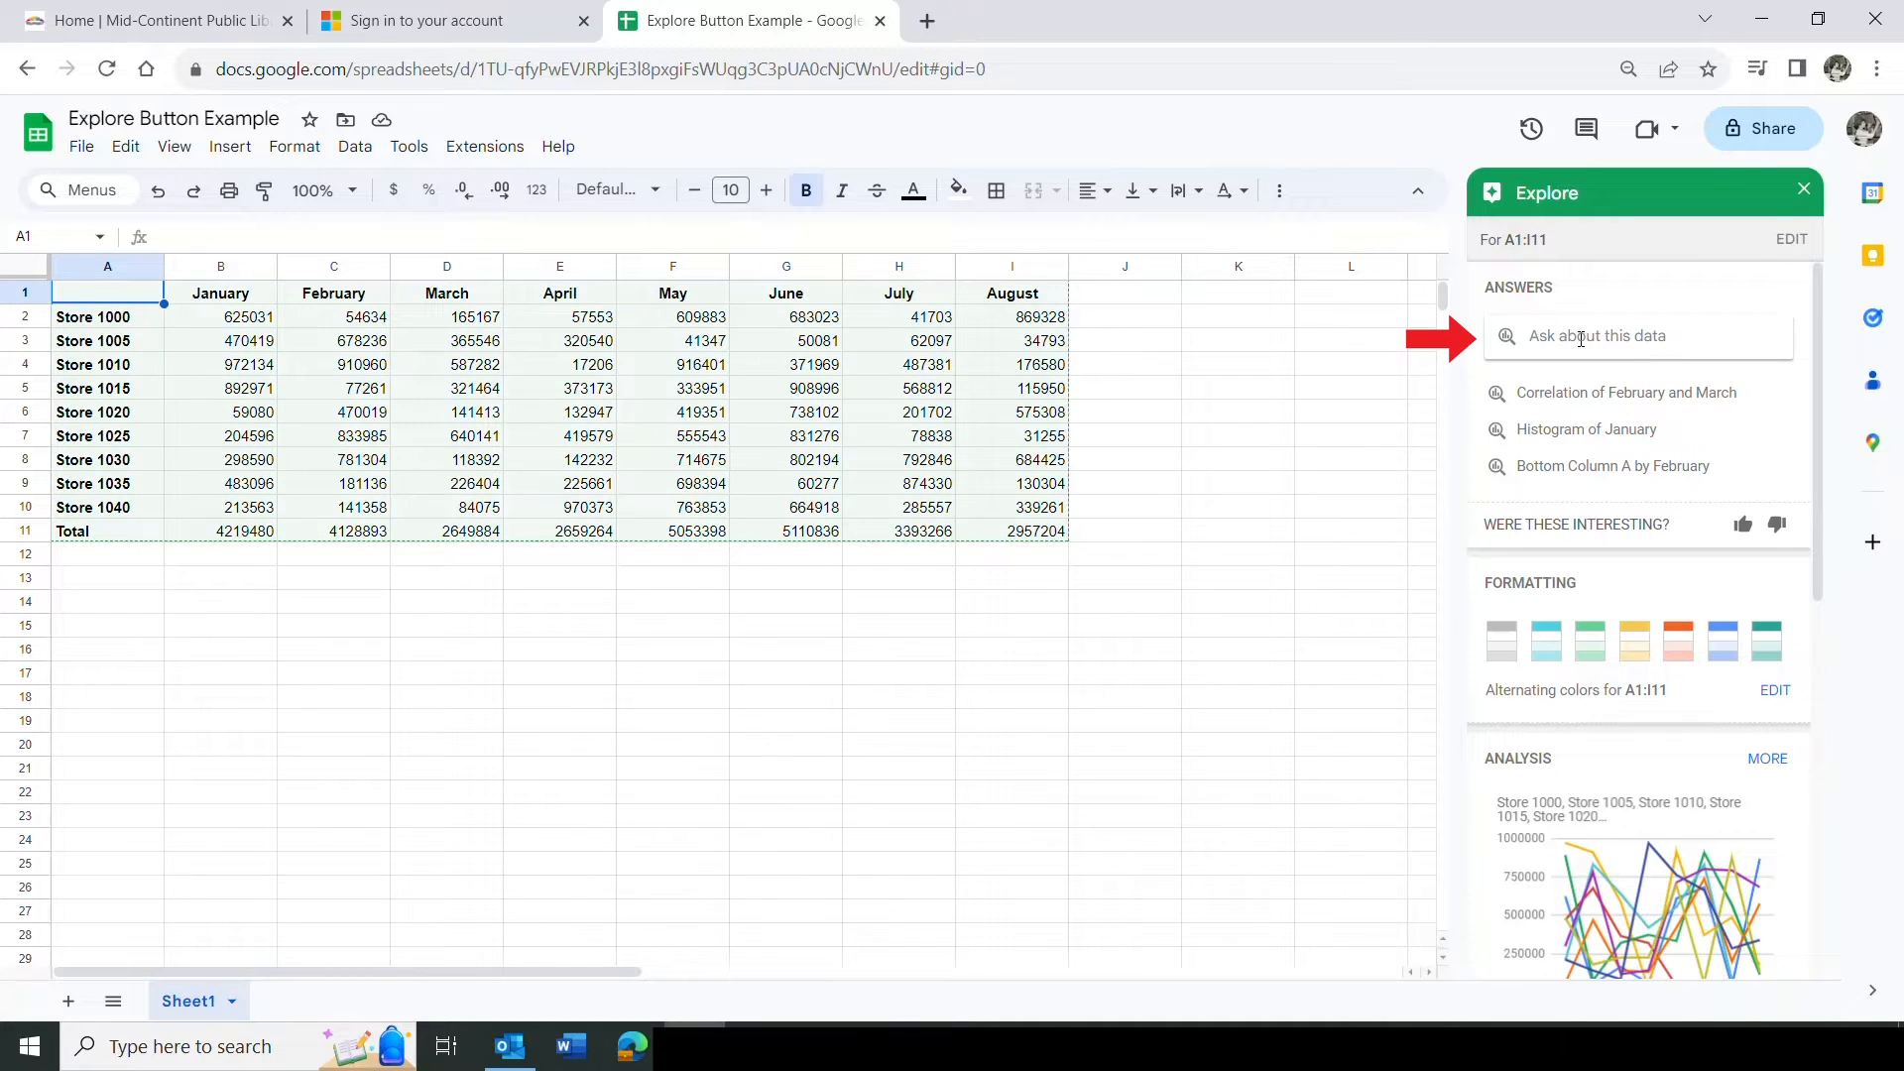
click(1611, 396)
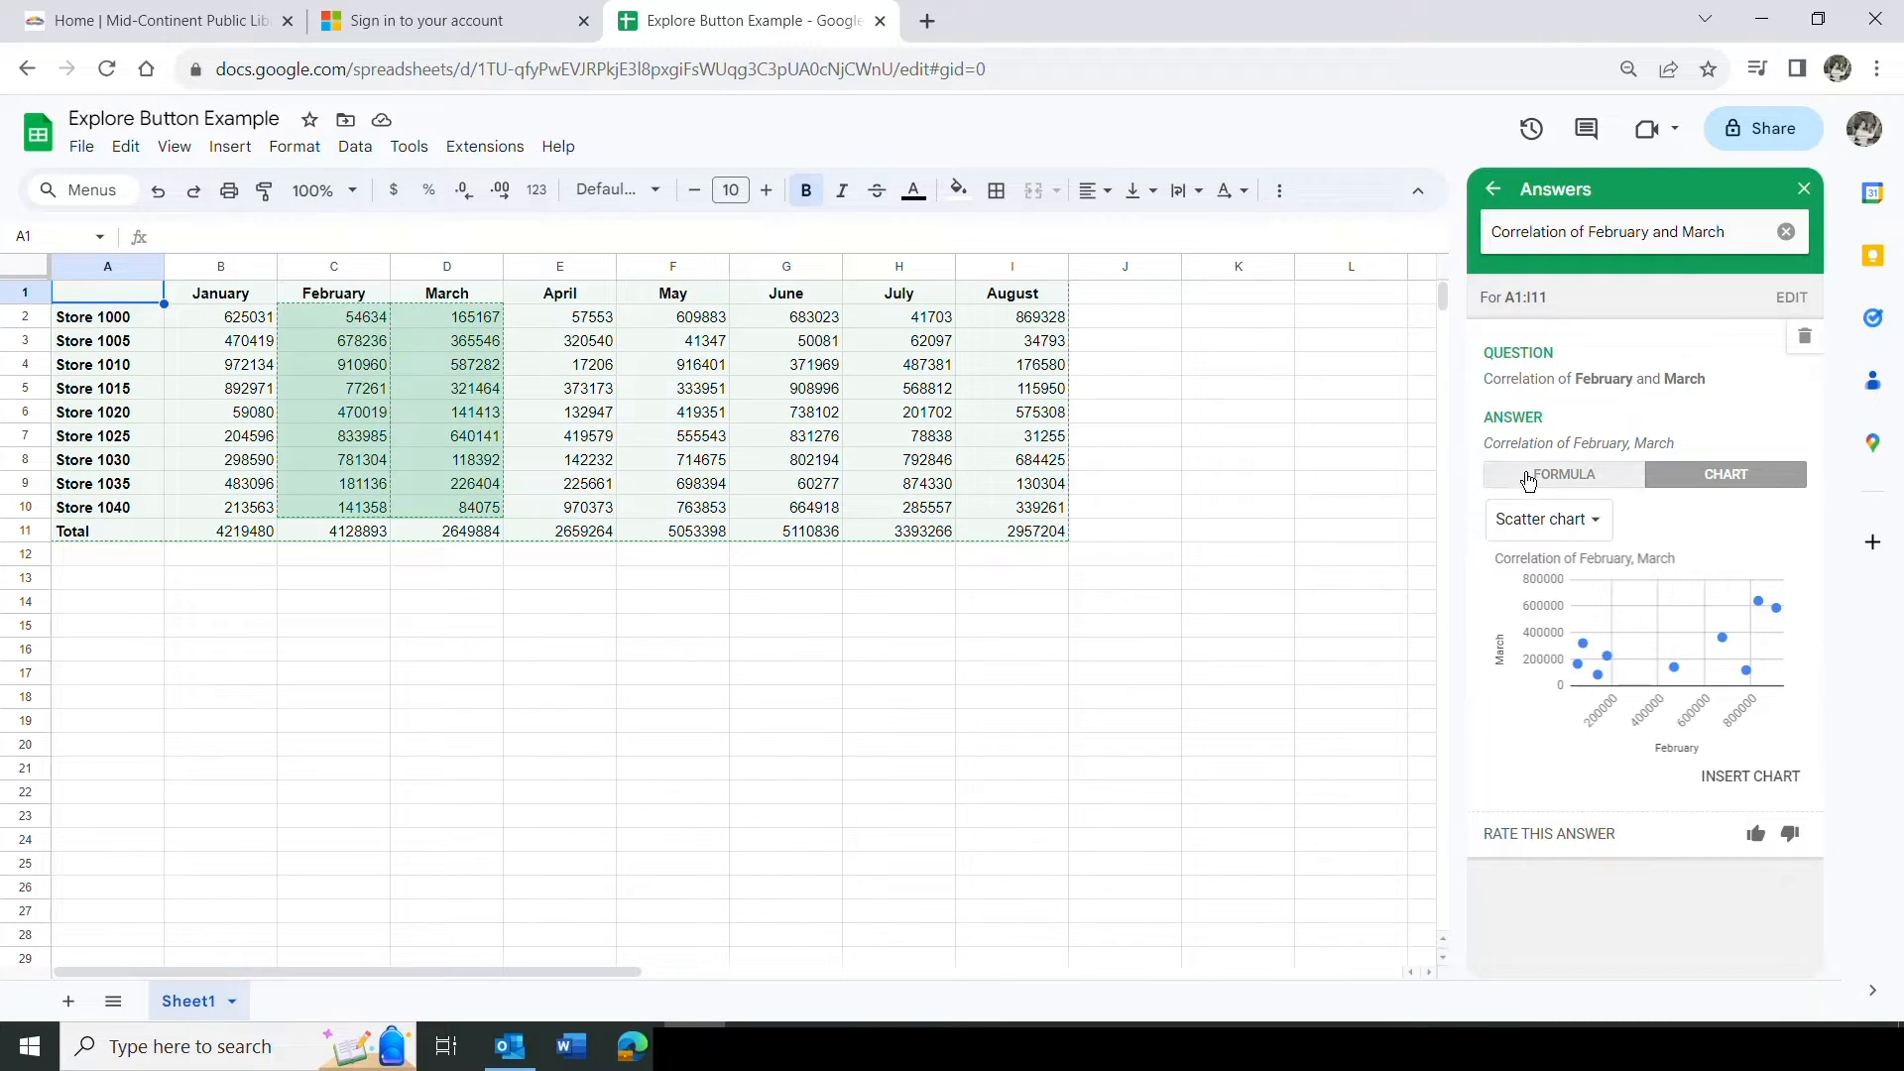
click(1590, 482)
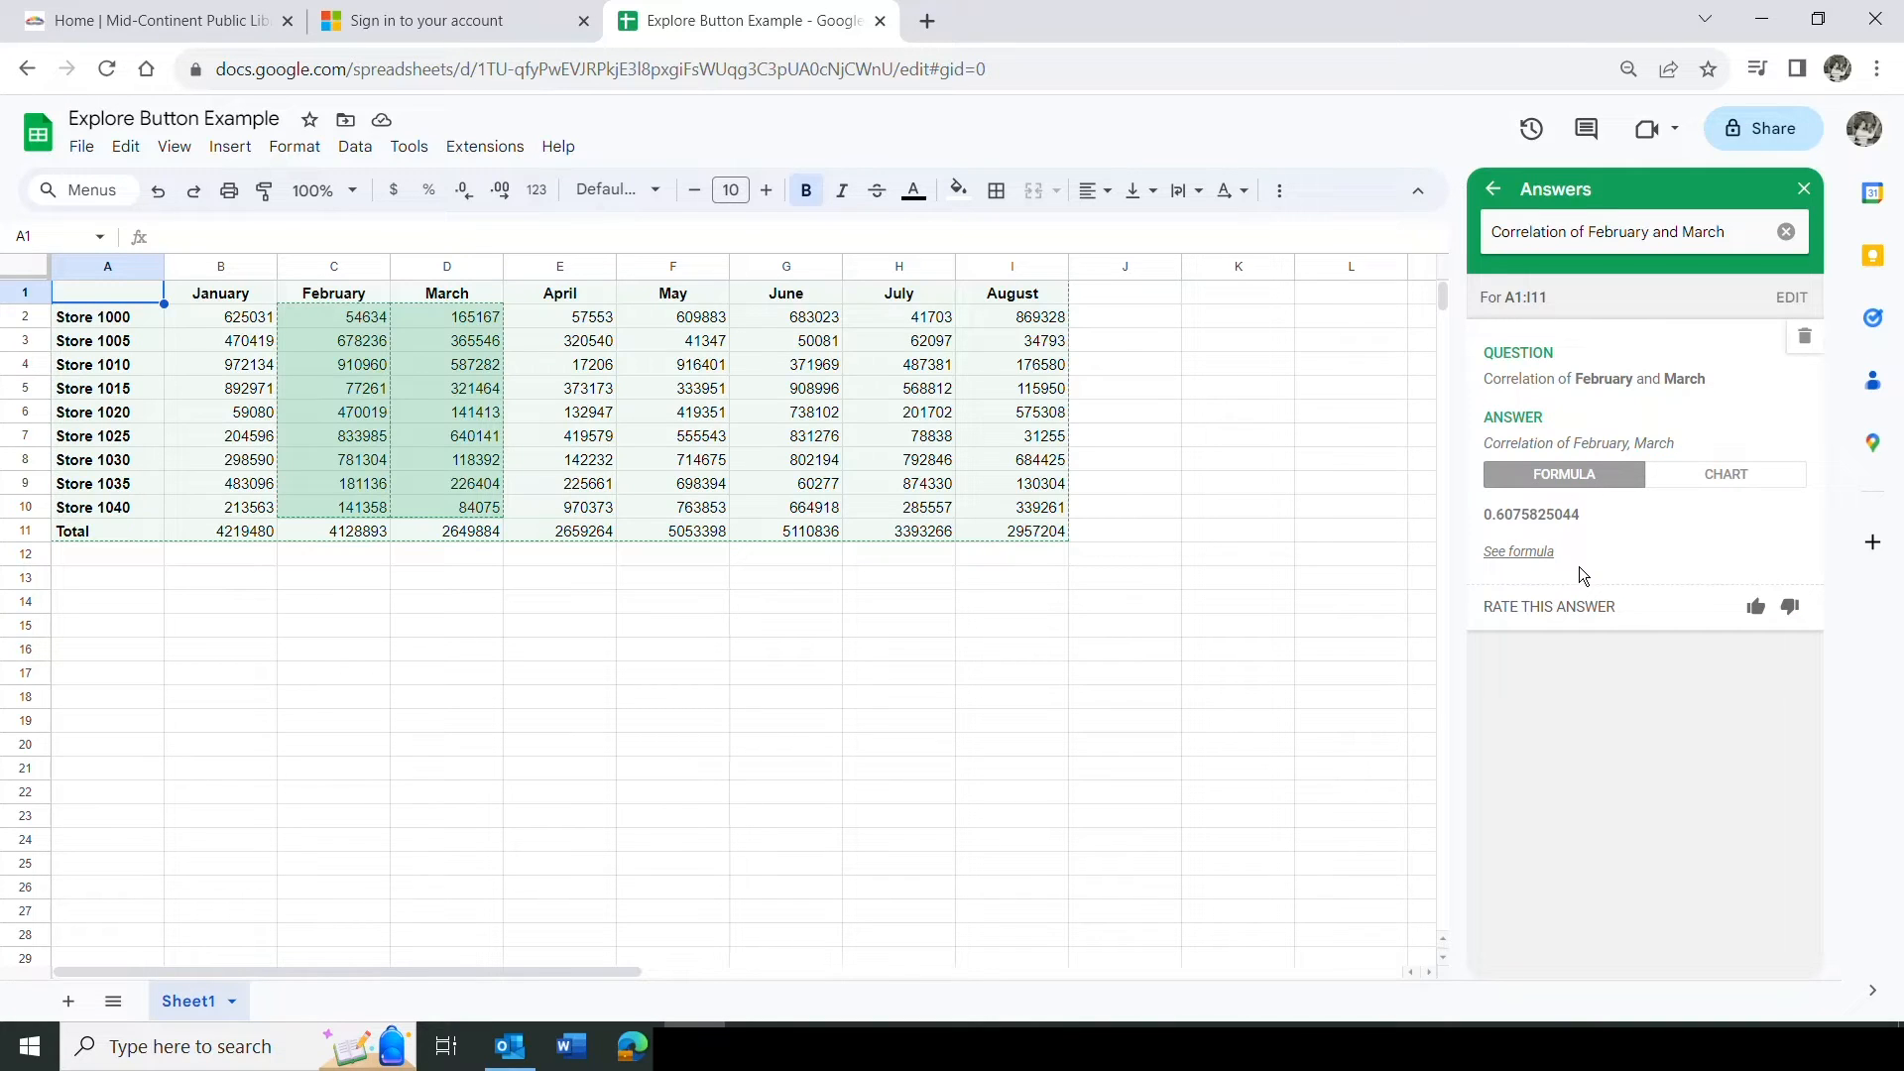
click(1540, 553)
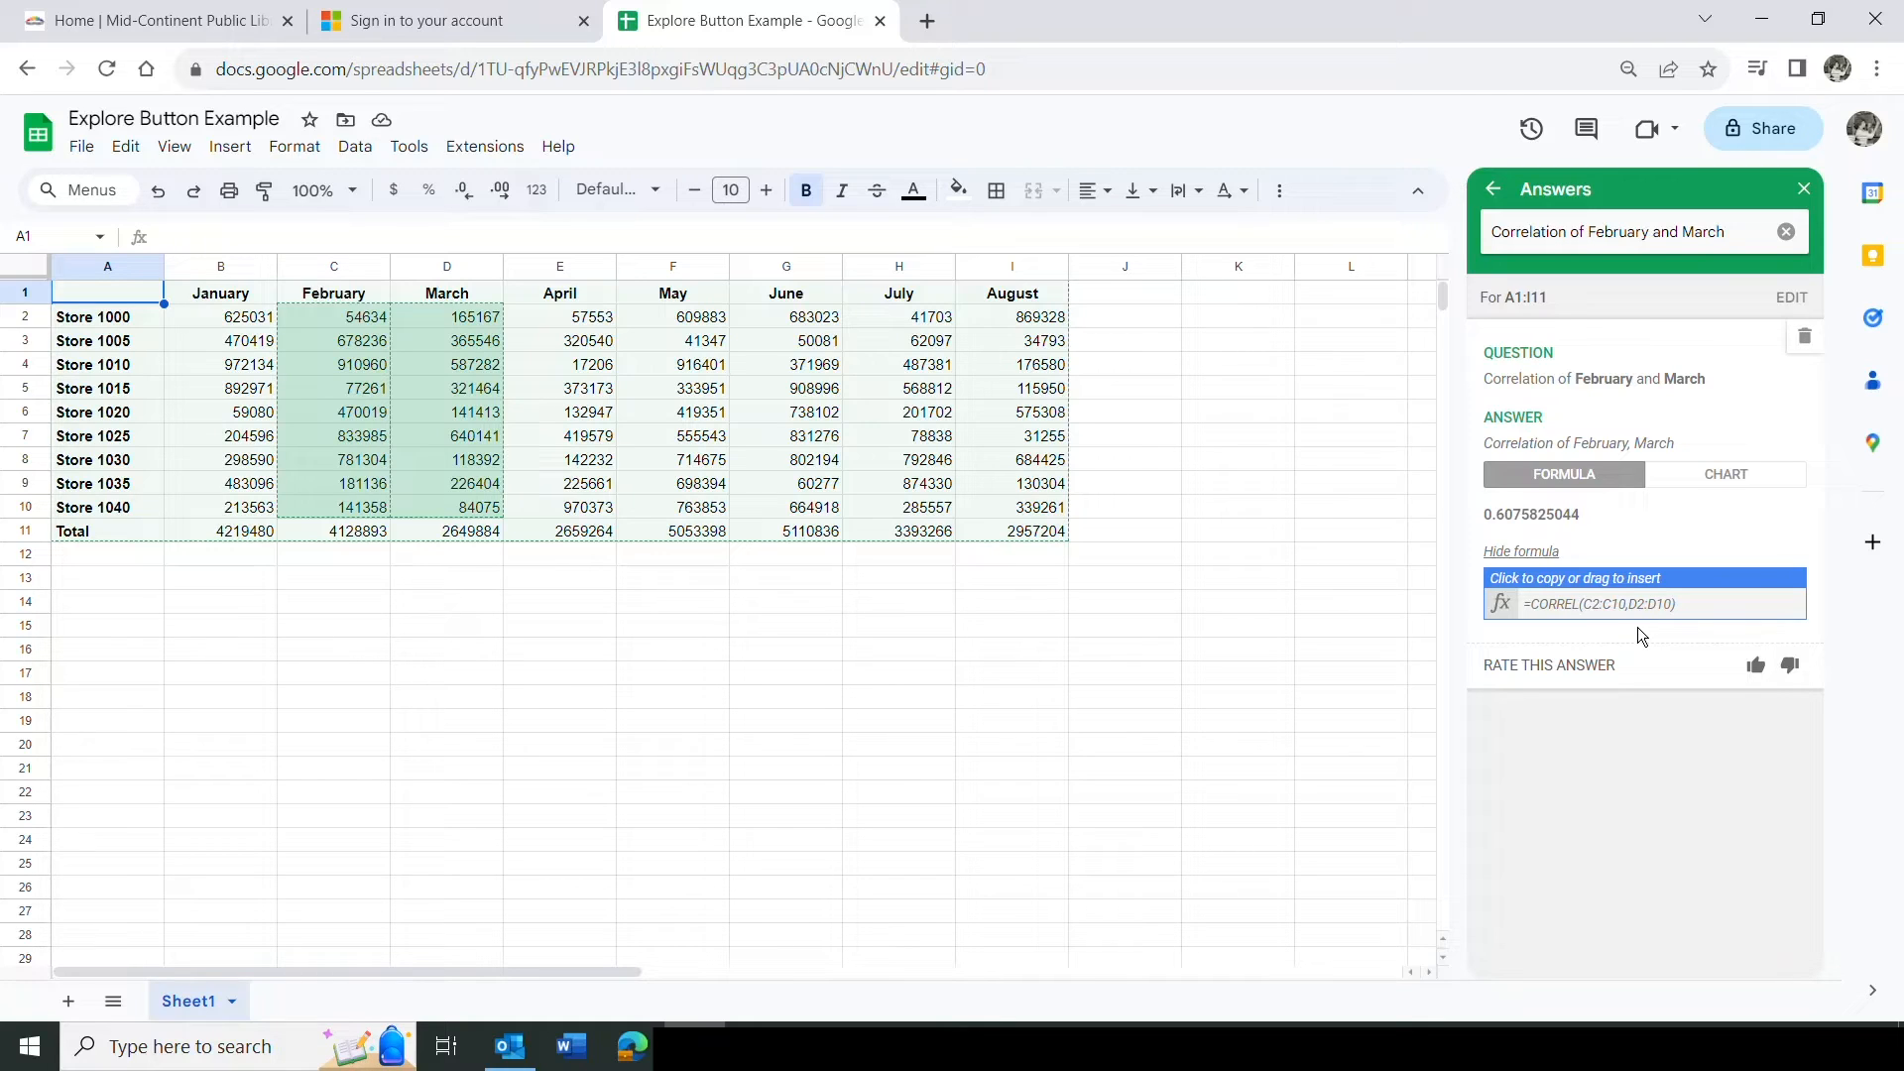
click(1709, 474)
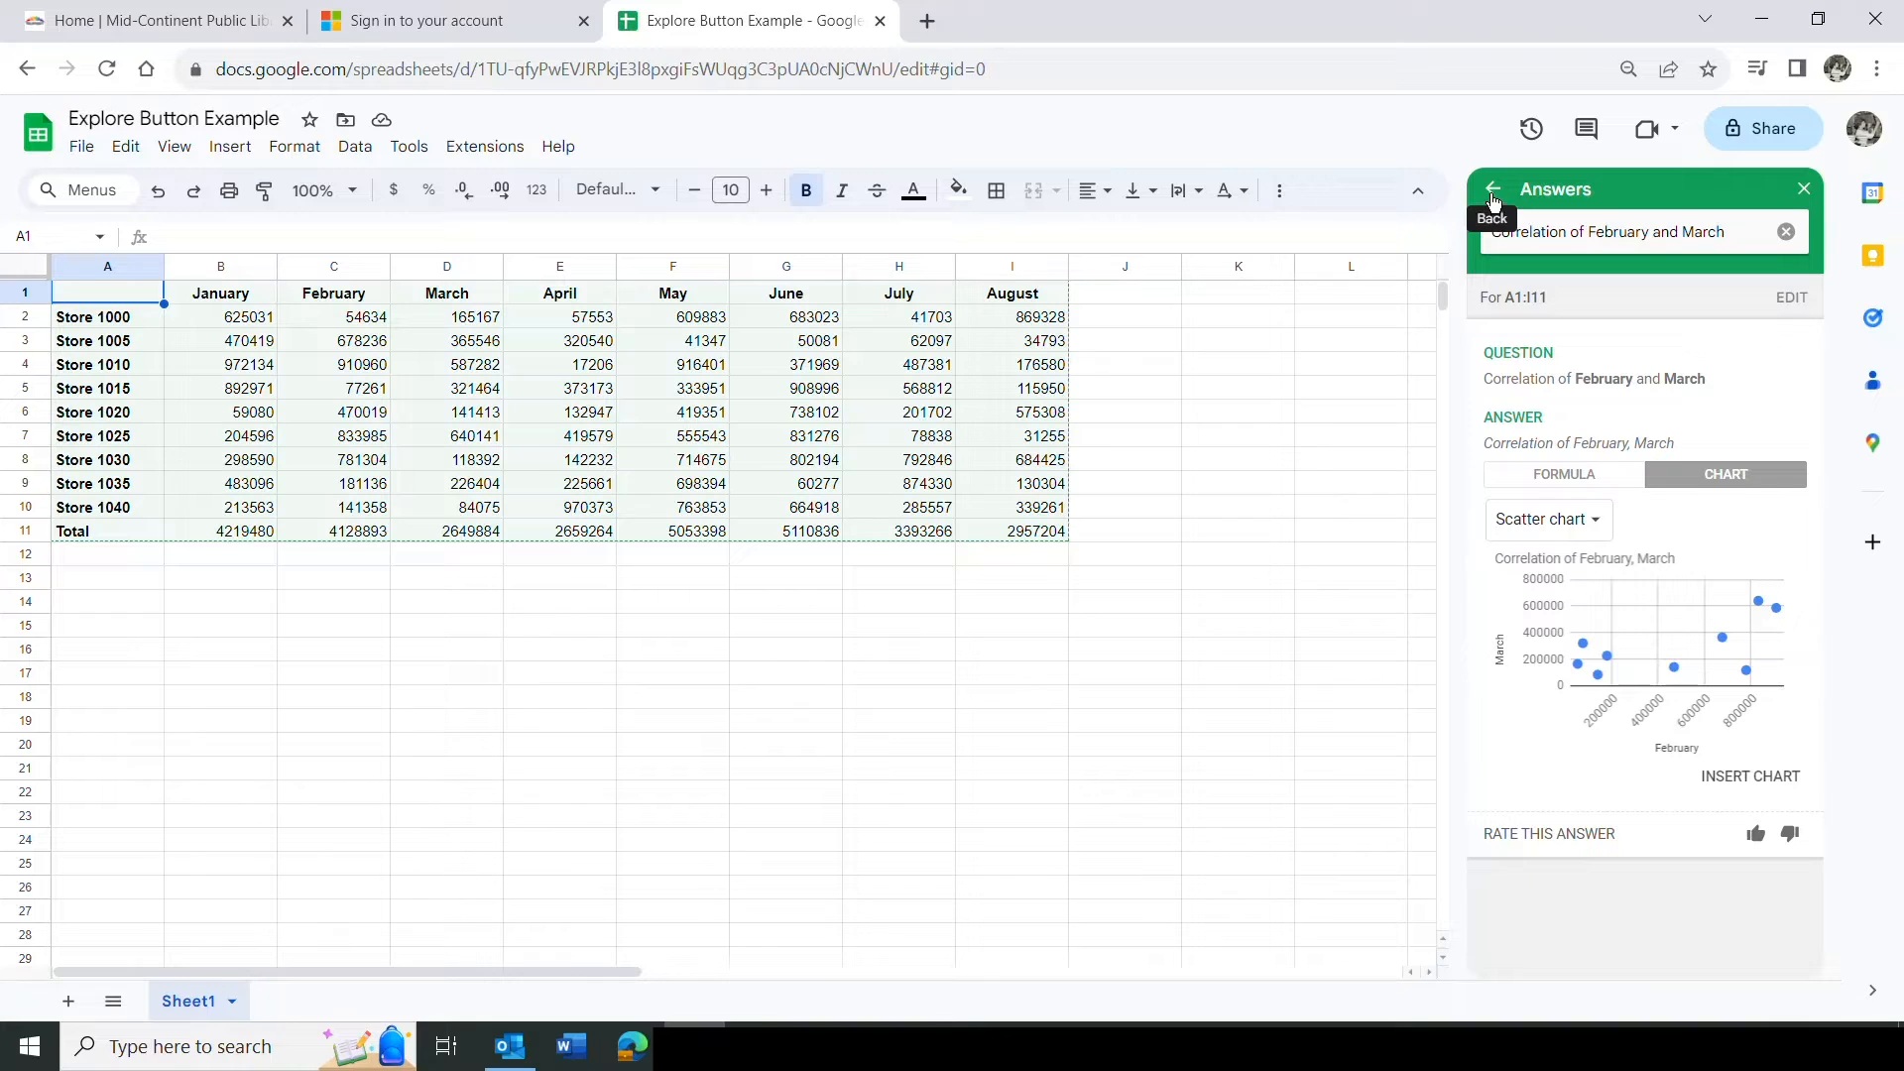
Go back to the suggested answers and view the Histogram of January answer.
click(1491, 188)
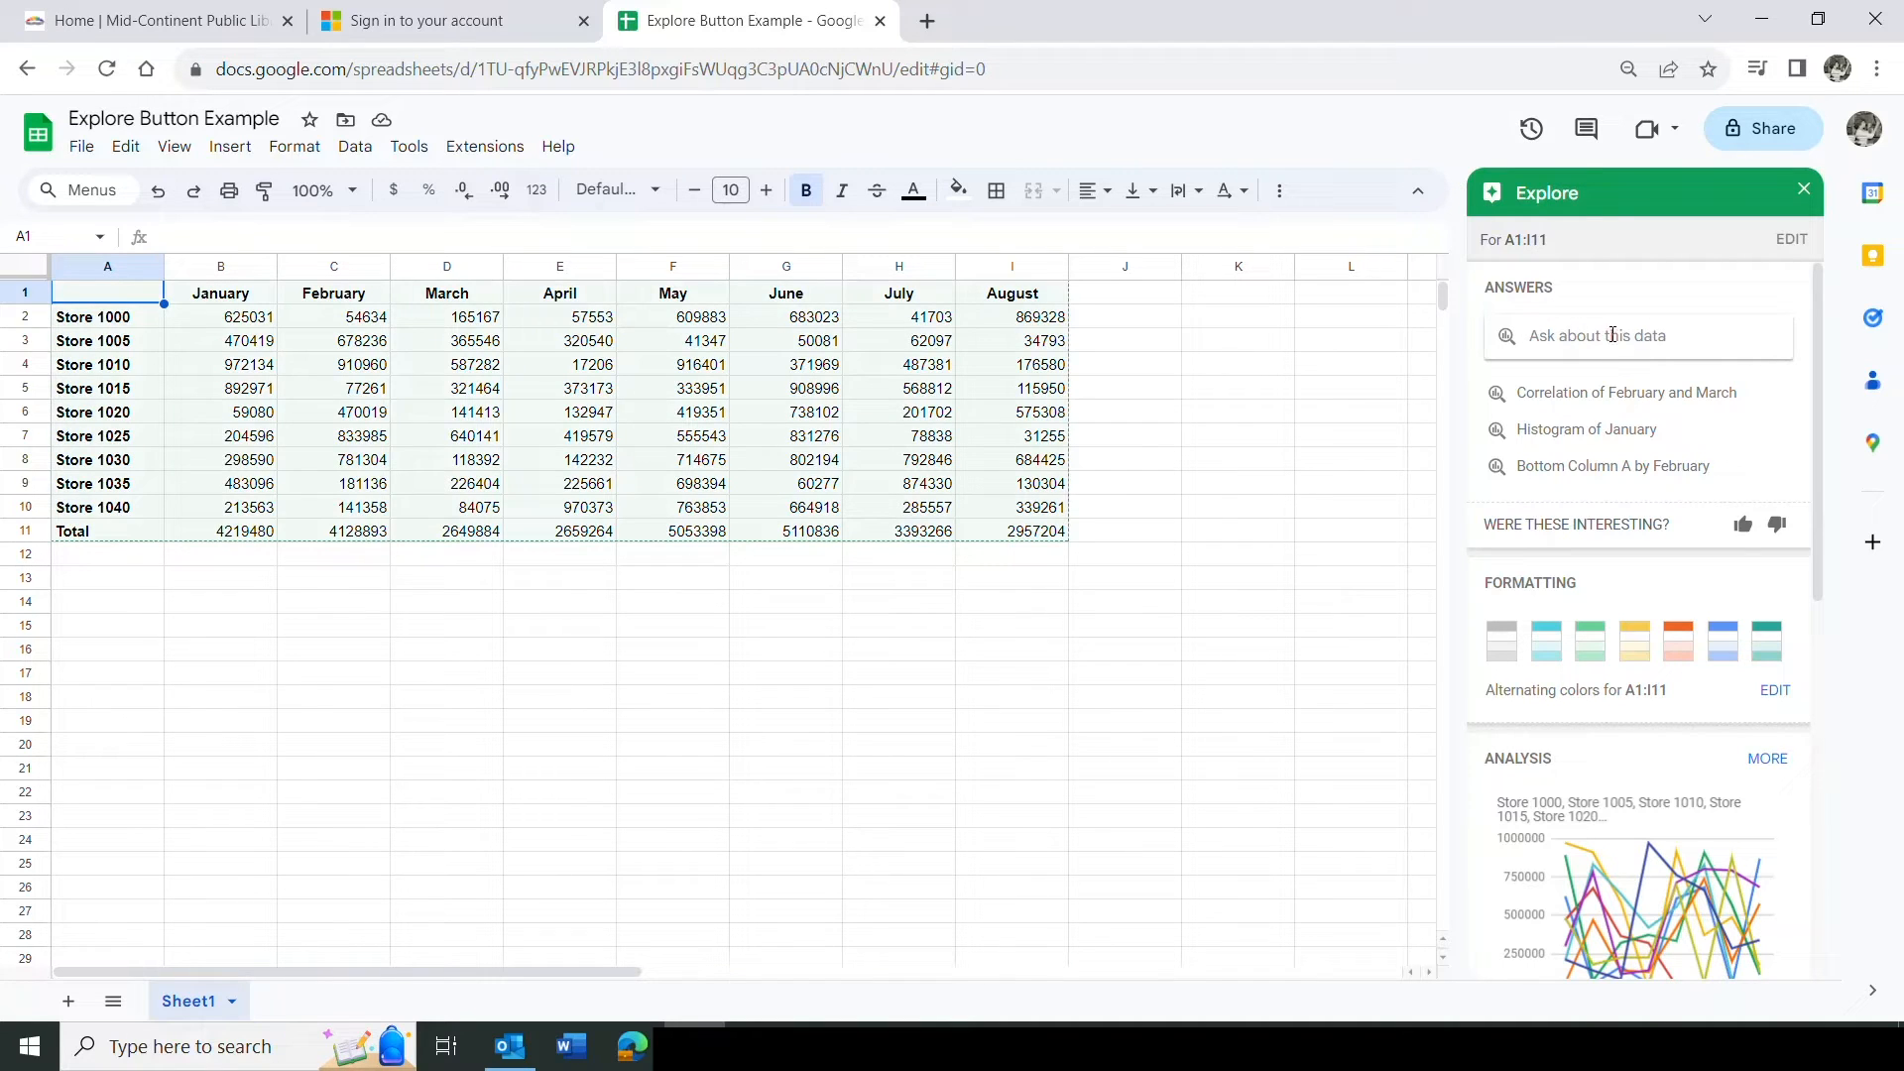
click(1571, 433)
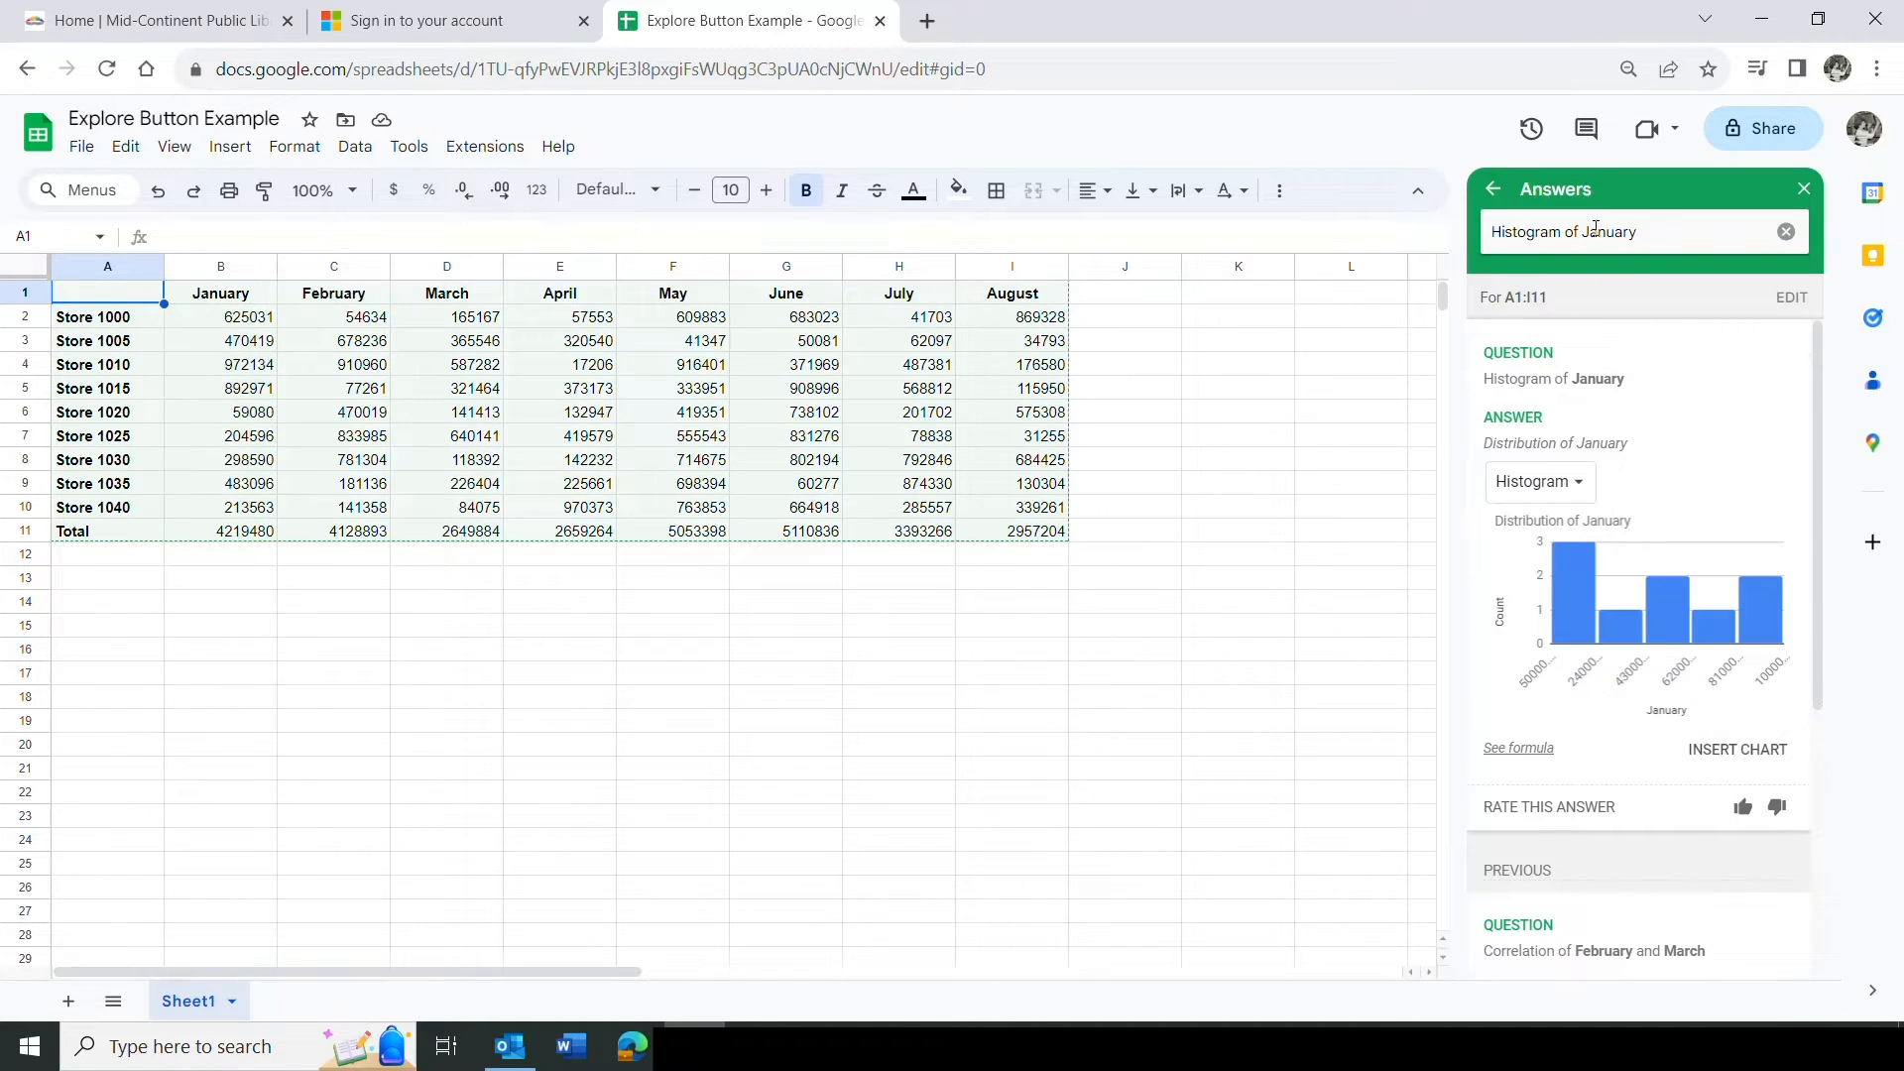
Go back and view the Bottom Column A by February answer along with its formula.
click(1494, 188)
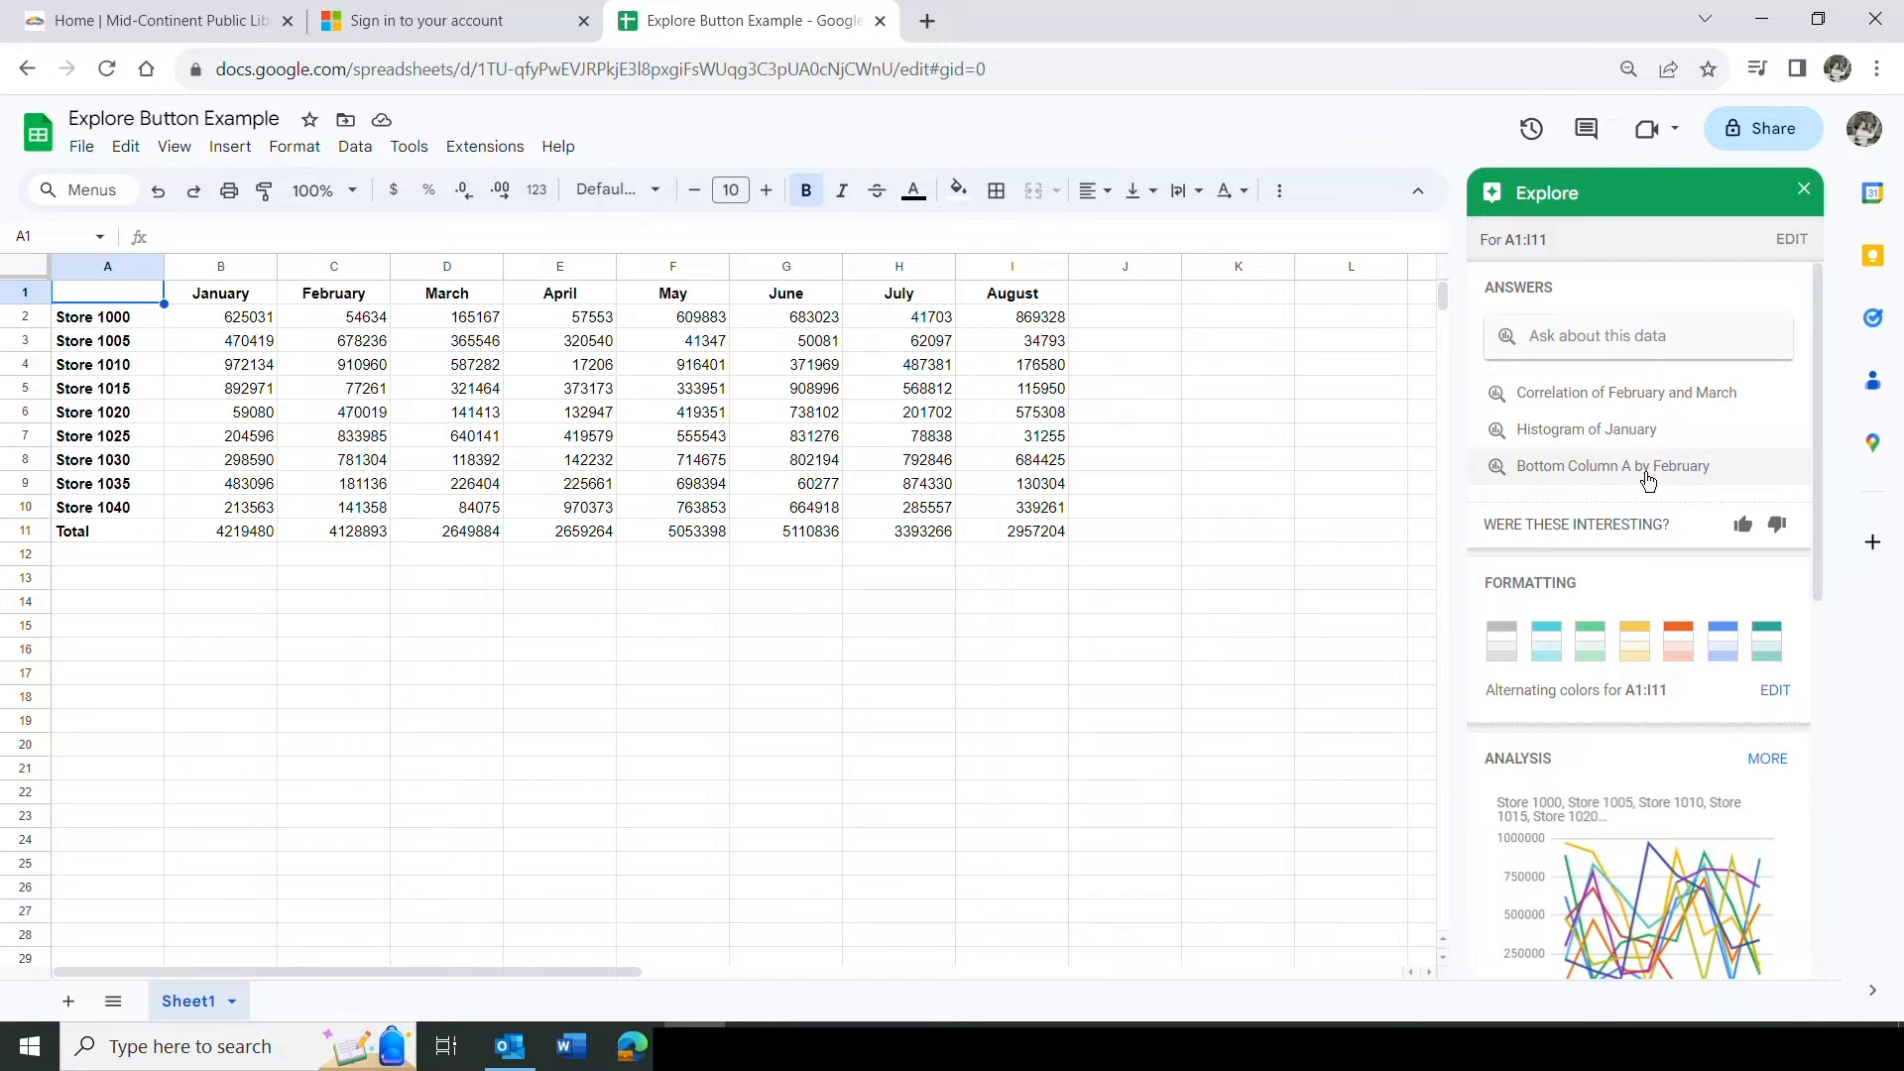
click(1605, 468)
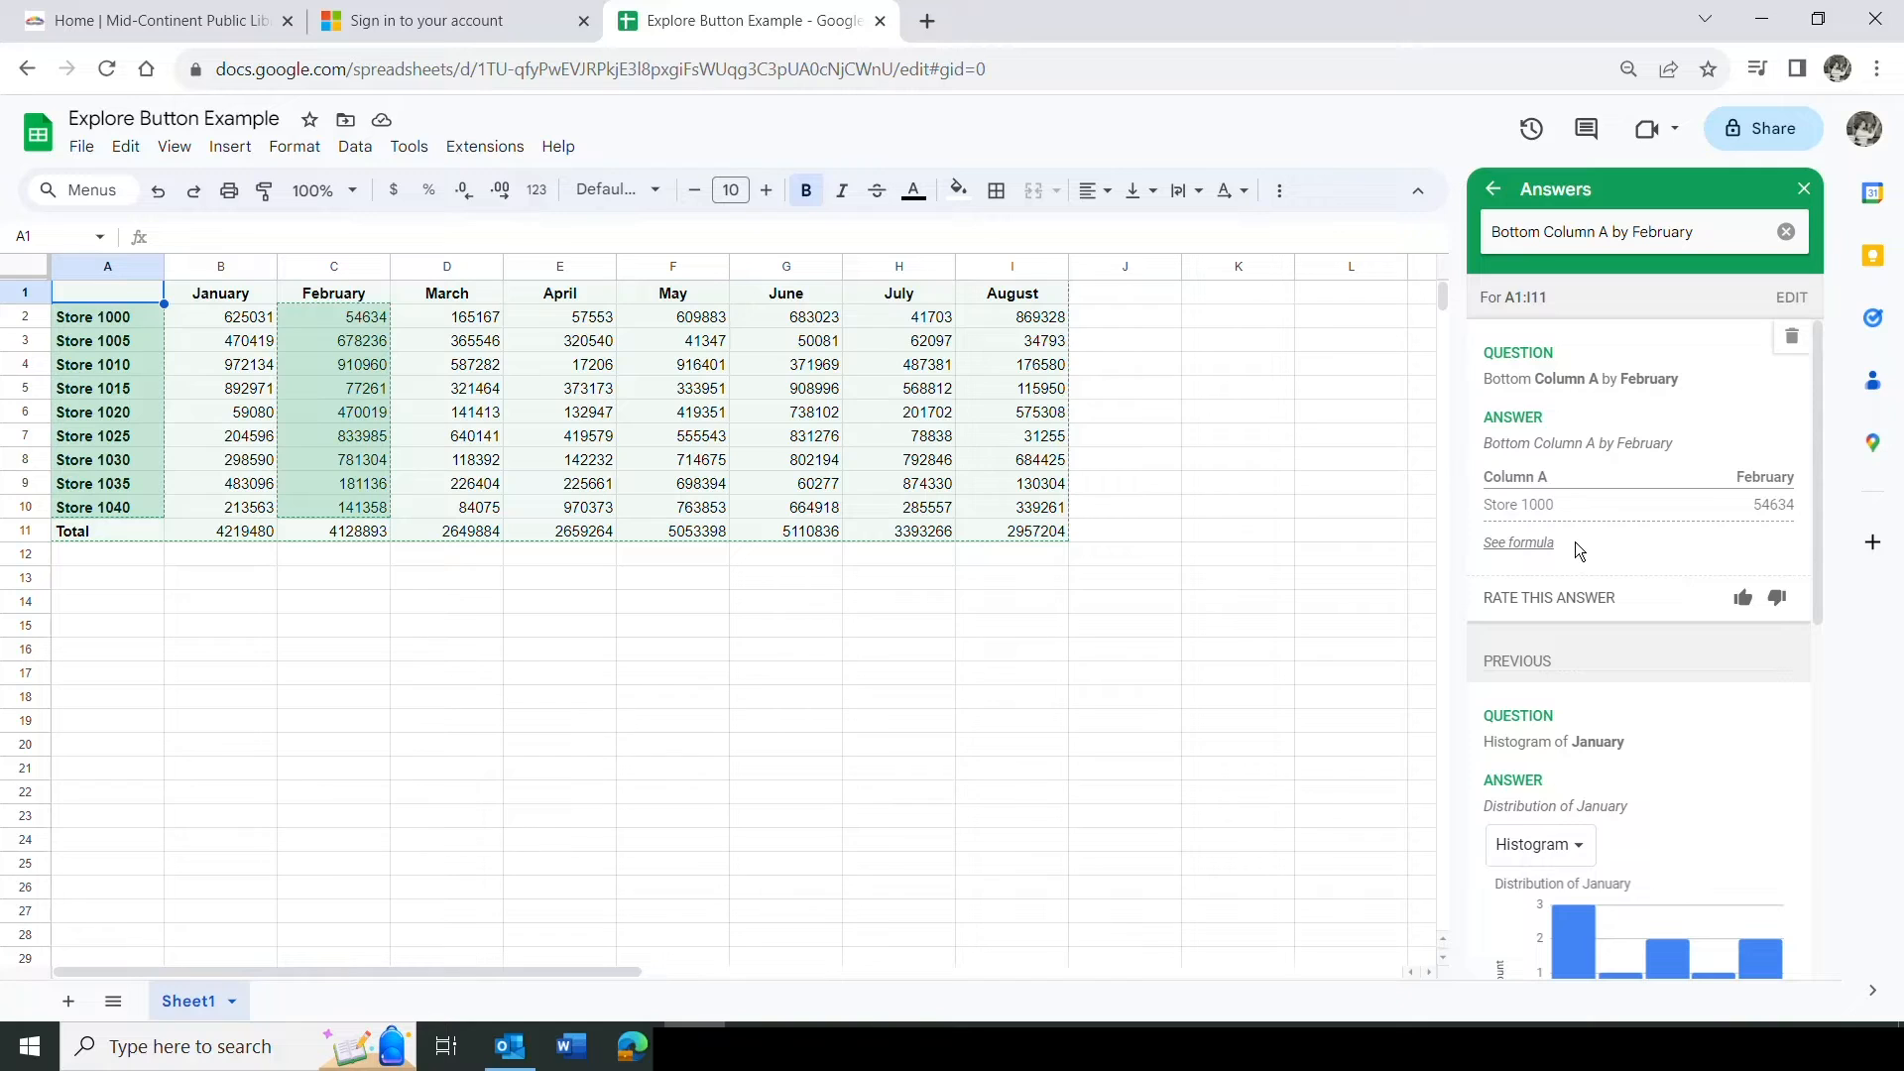
click(1546, 554)
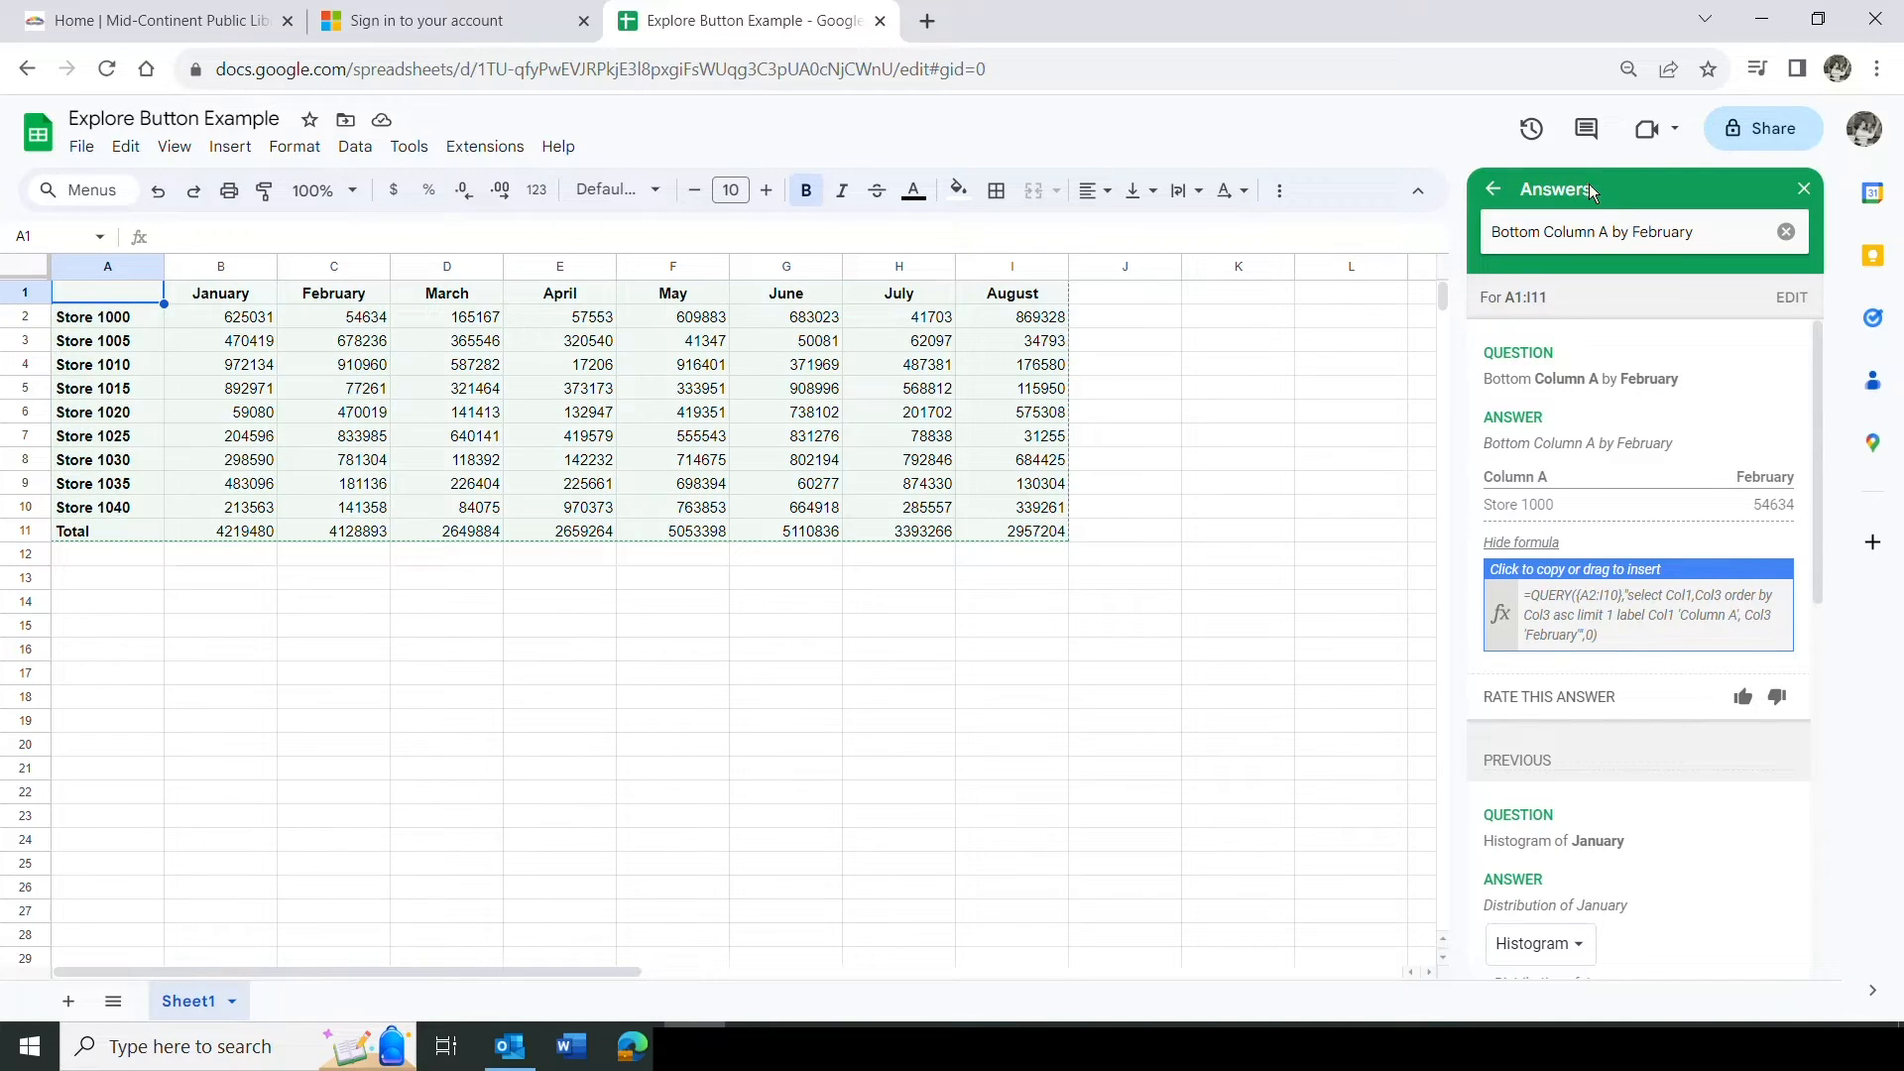
Return to Explore's formatting suggestions and apply the teal alternating-colors style to A1:I11, trying each preset first.
click(1491, 187)
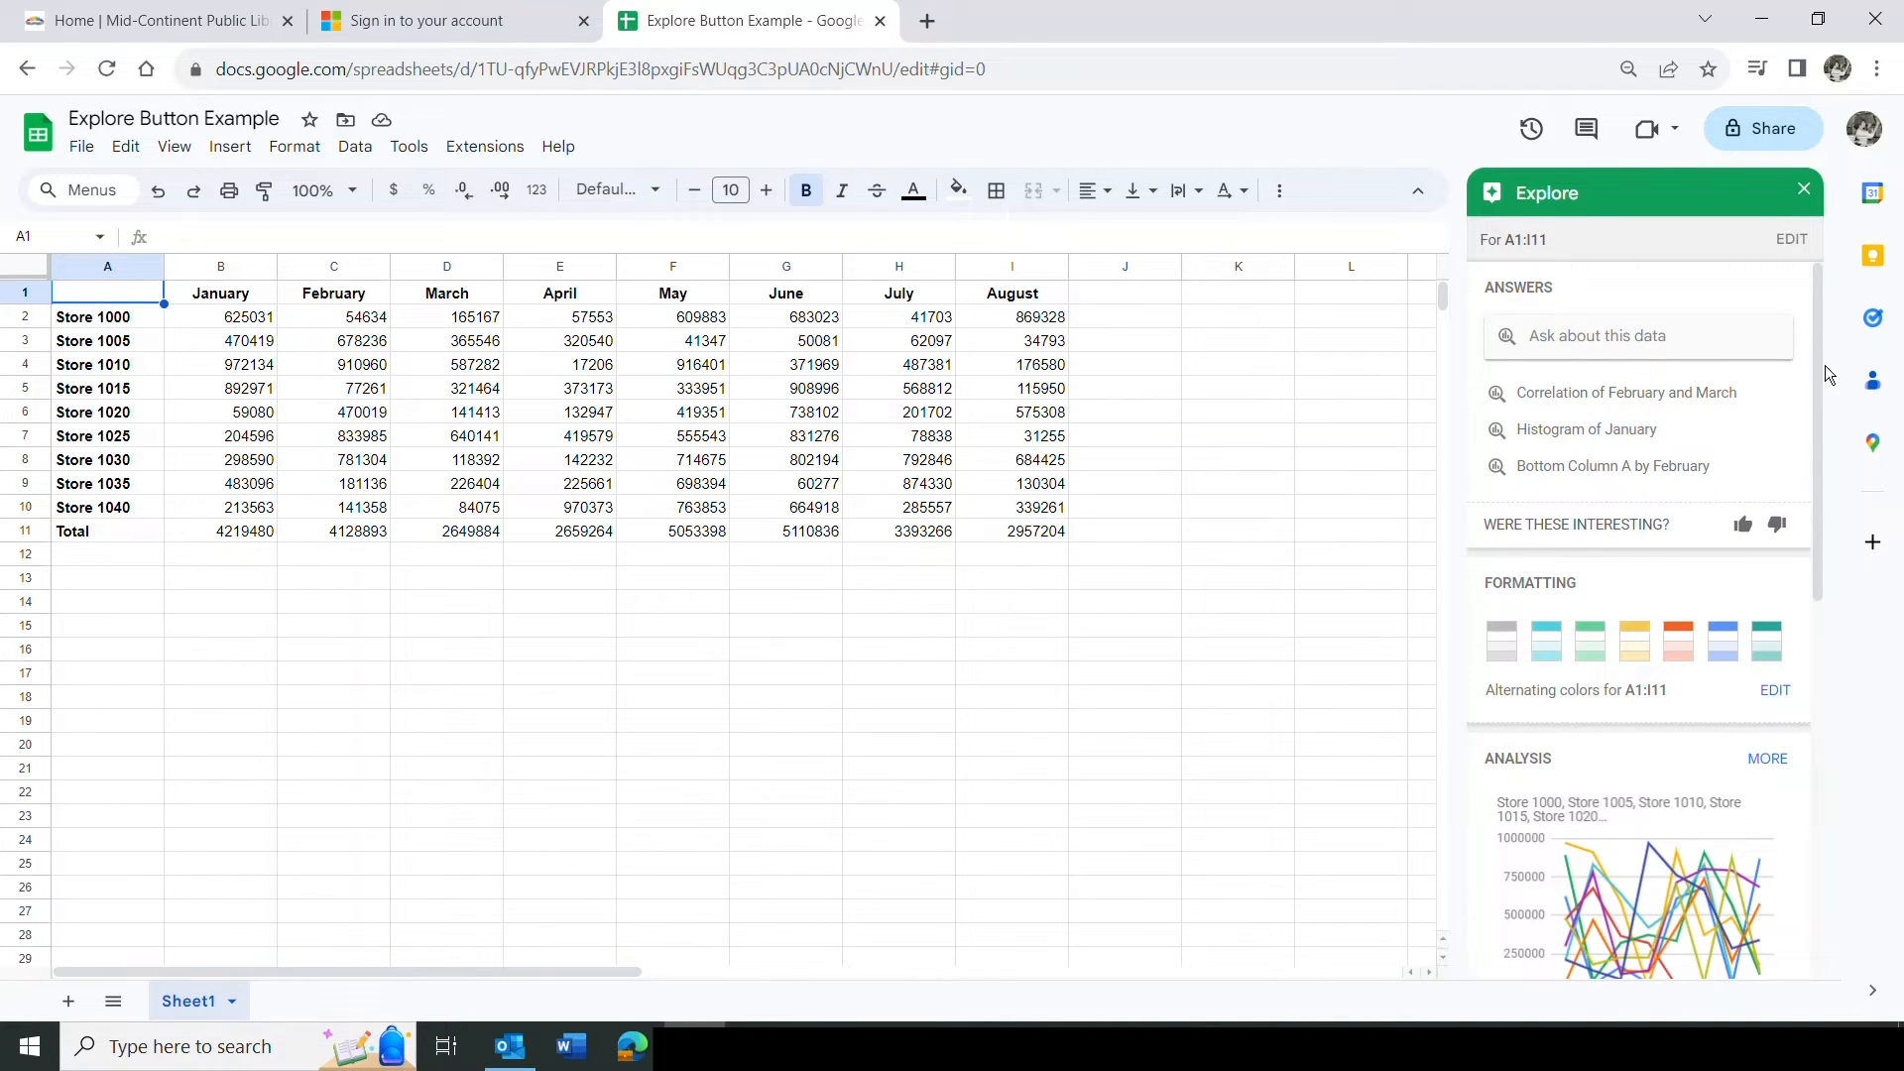
drag(1817, 360, 1700, 466)
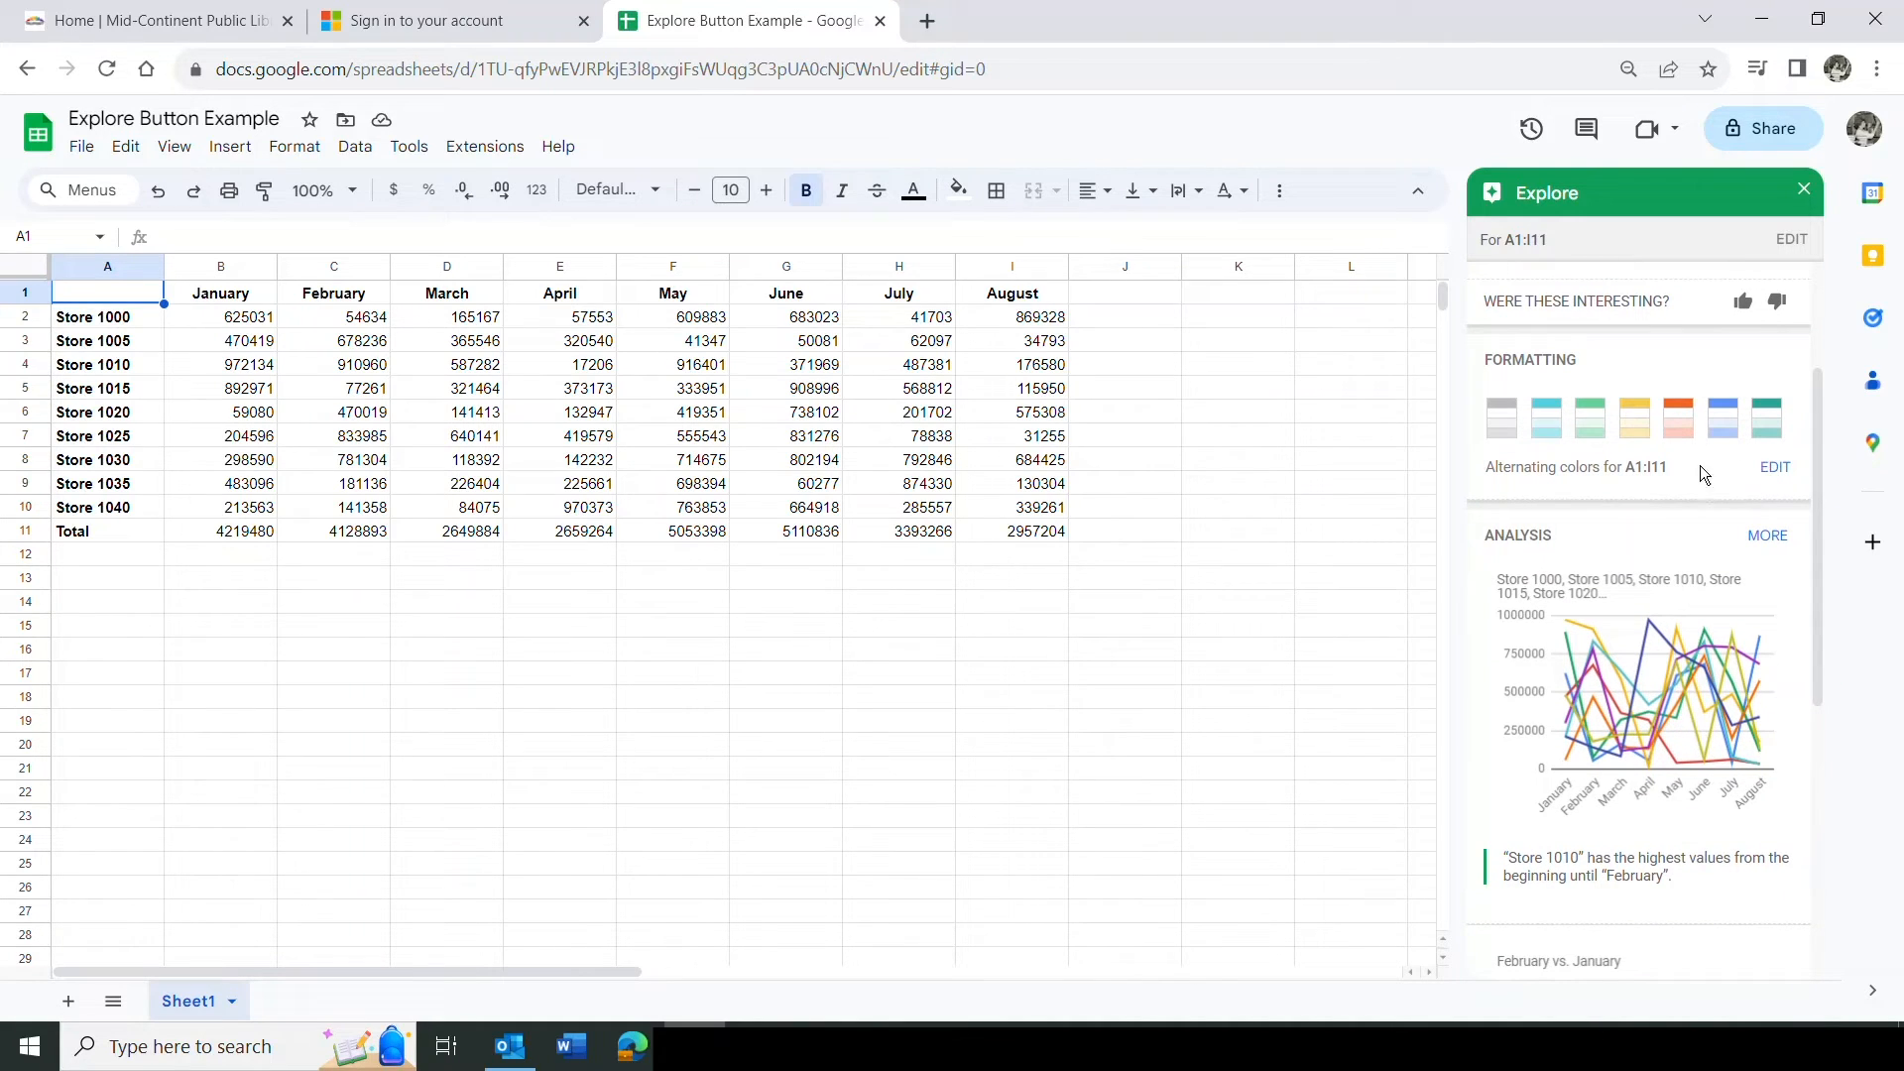
click(1504, 417)
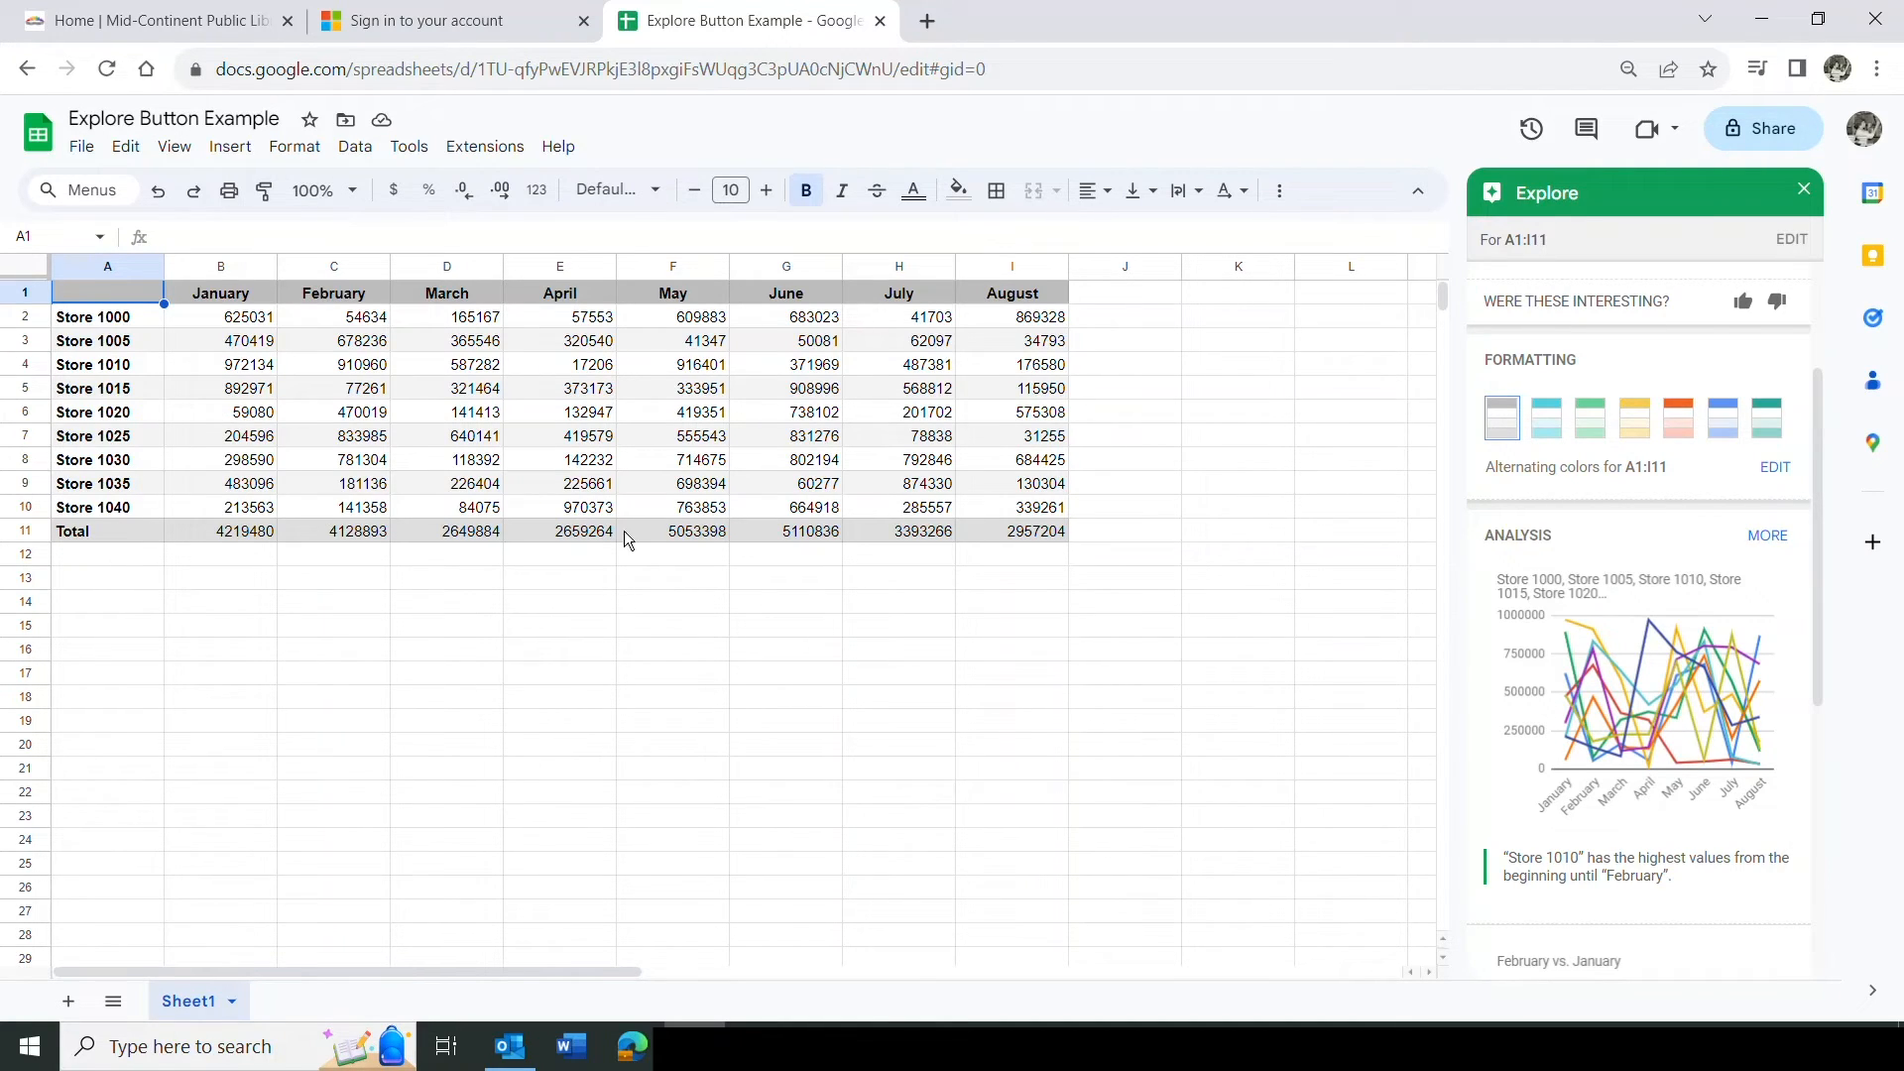
click(1550, 433)
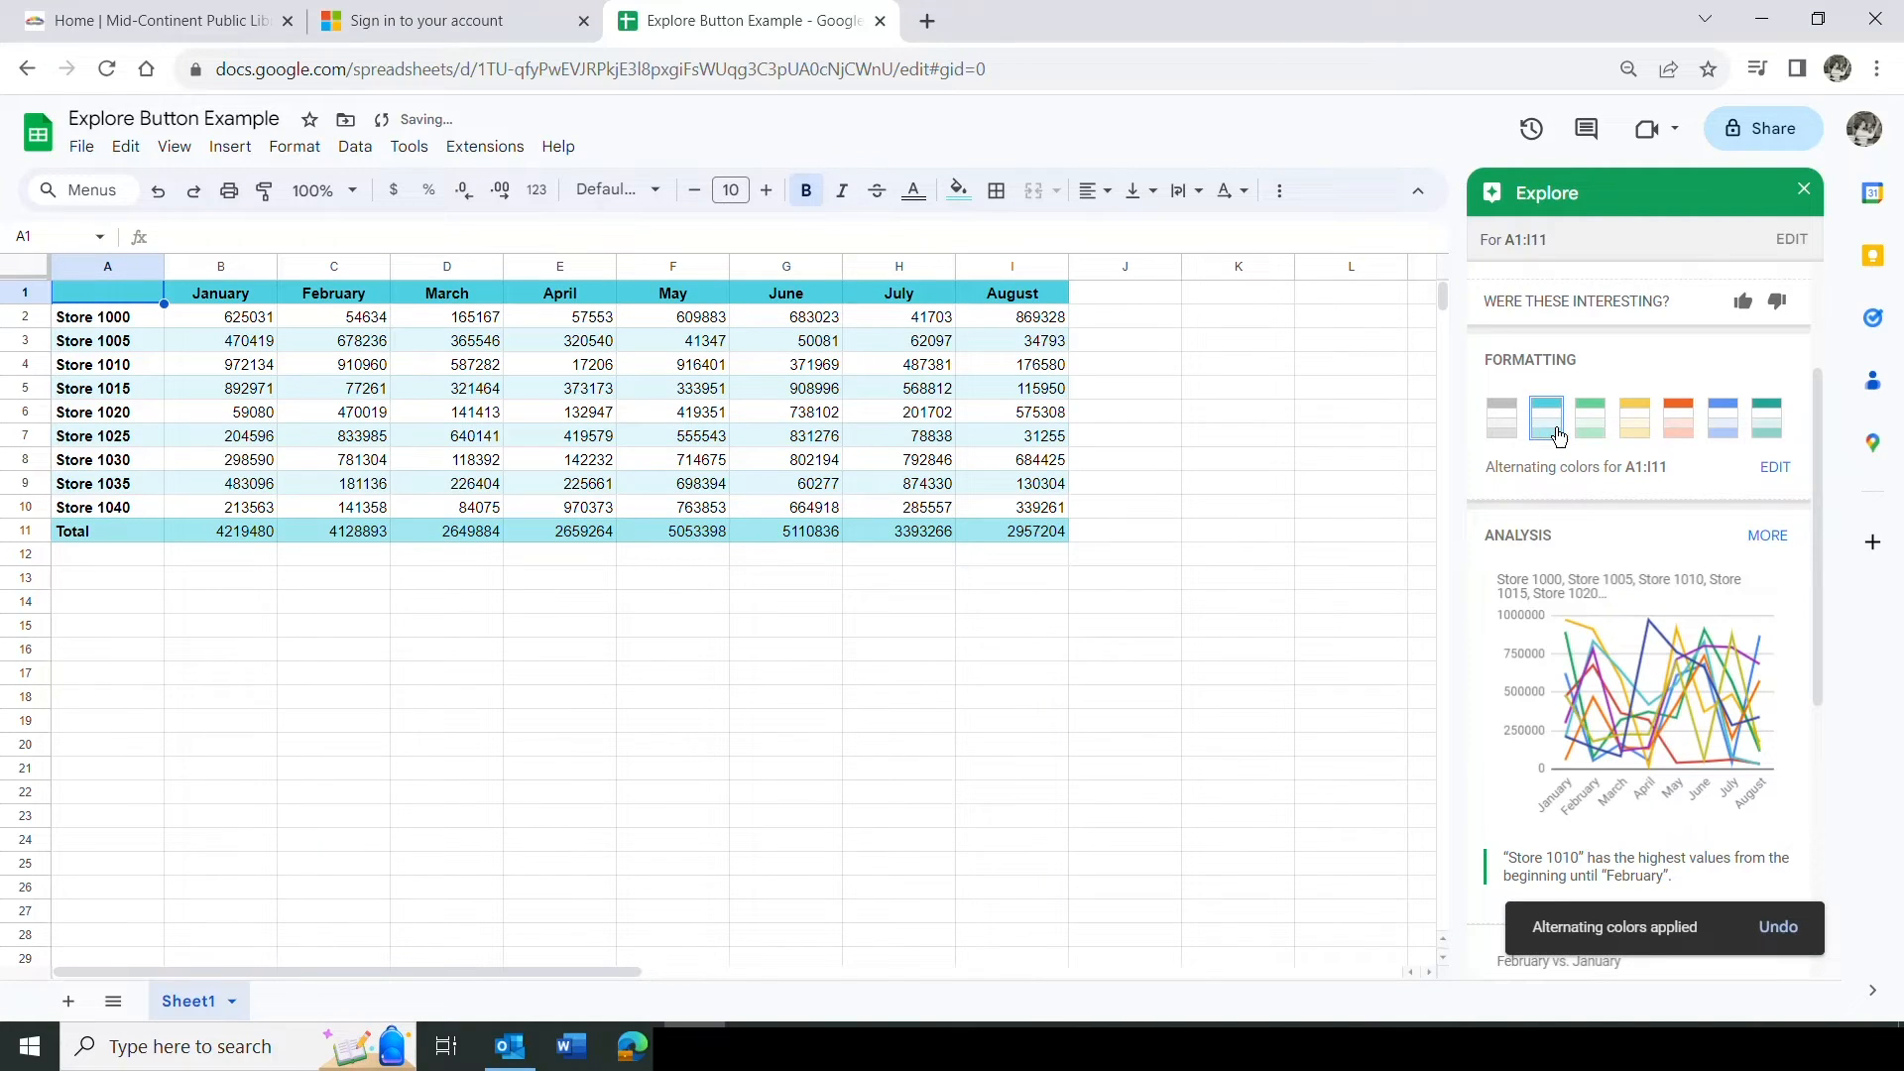
click(1593, 437)
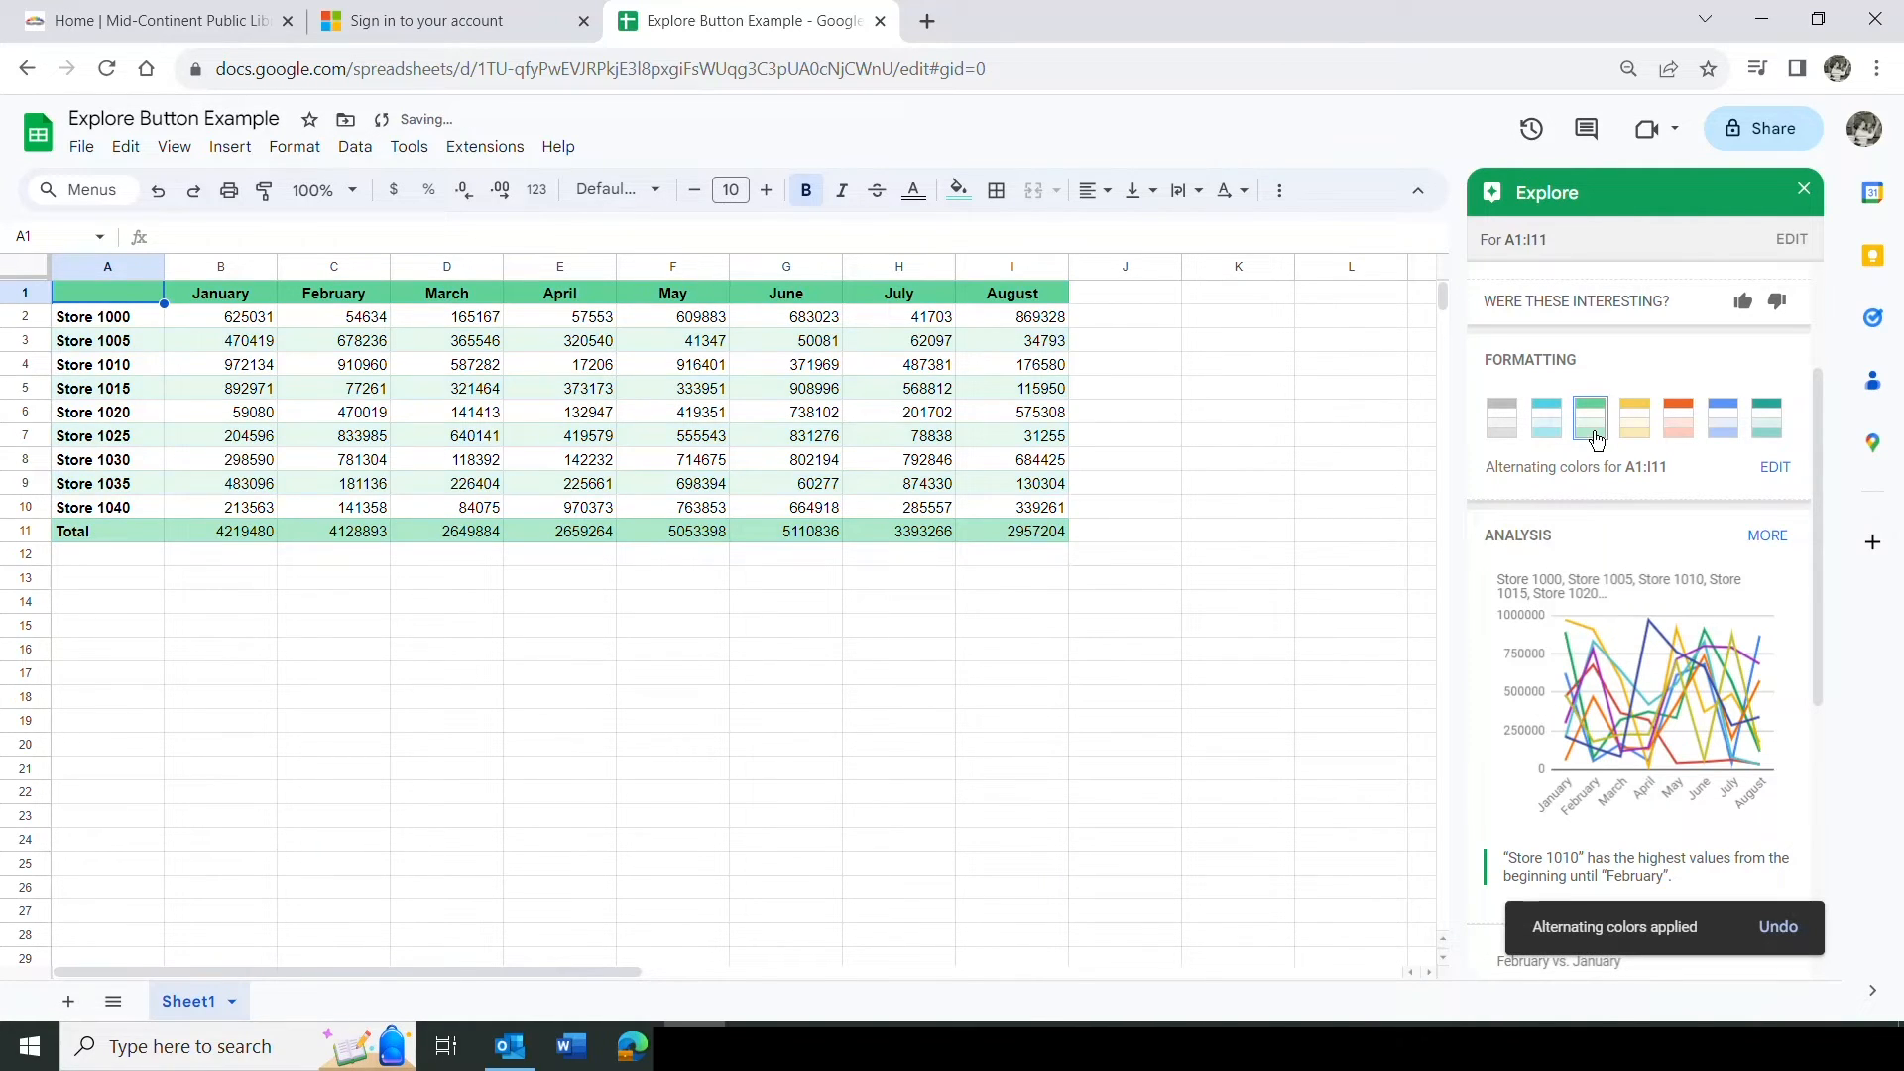
click(1637, 433)
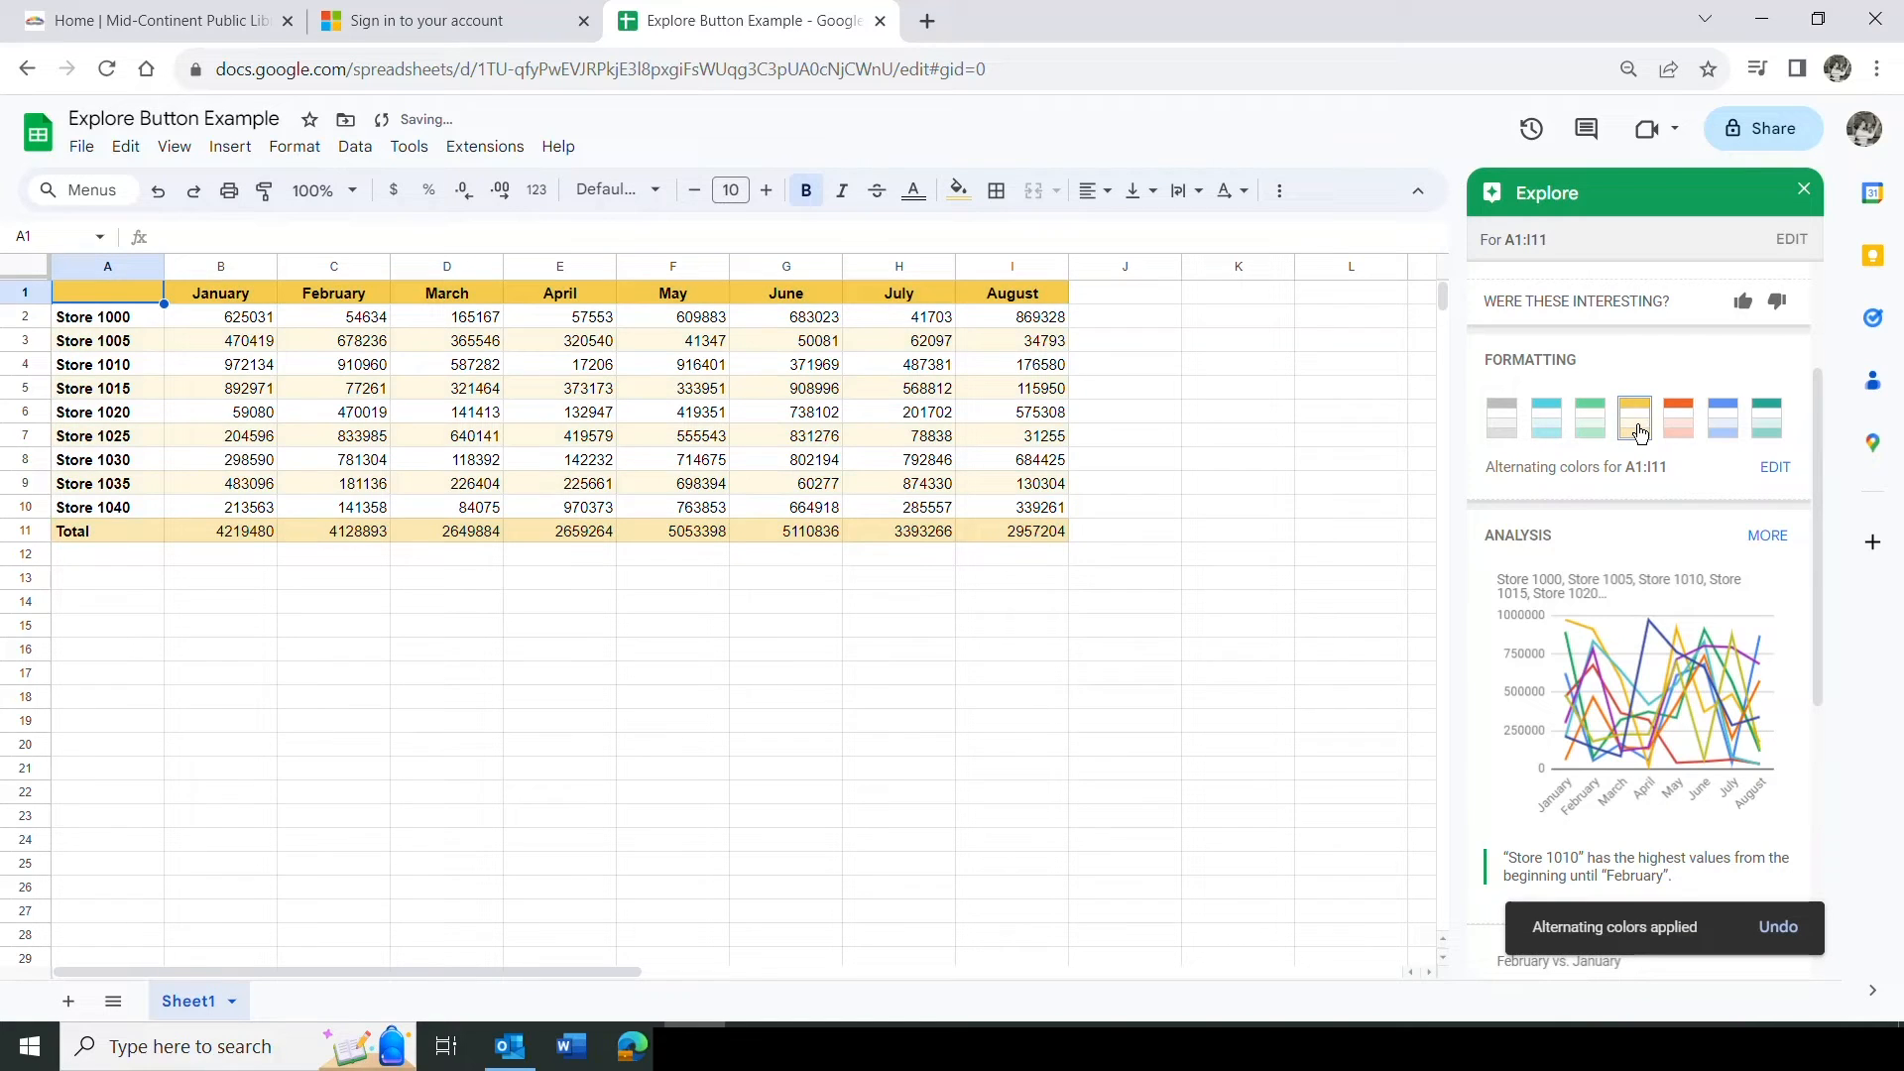
click(1676, 432)
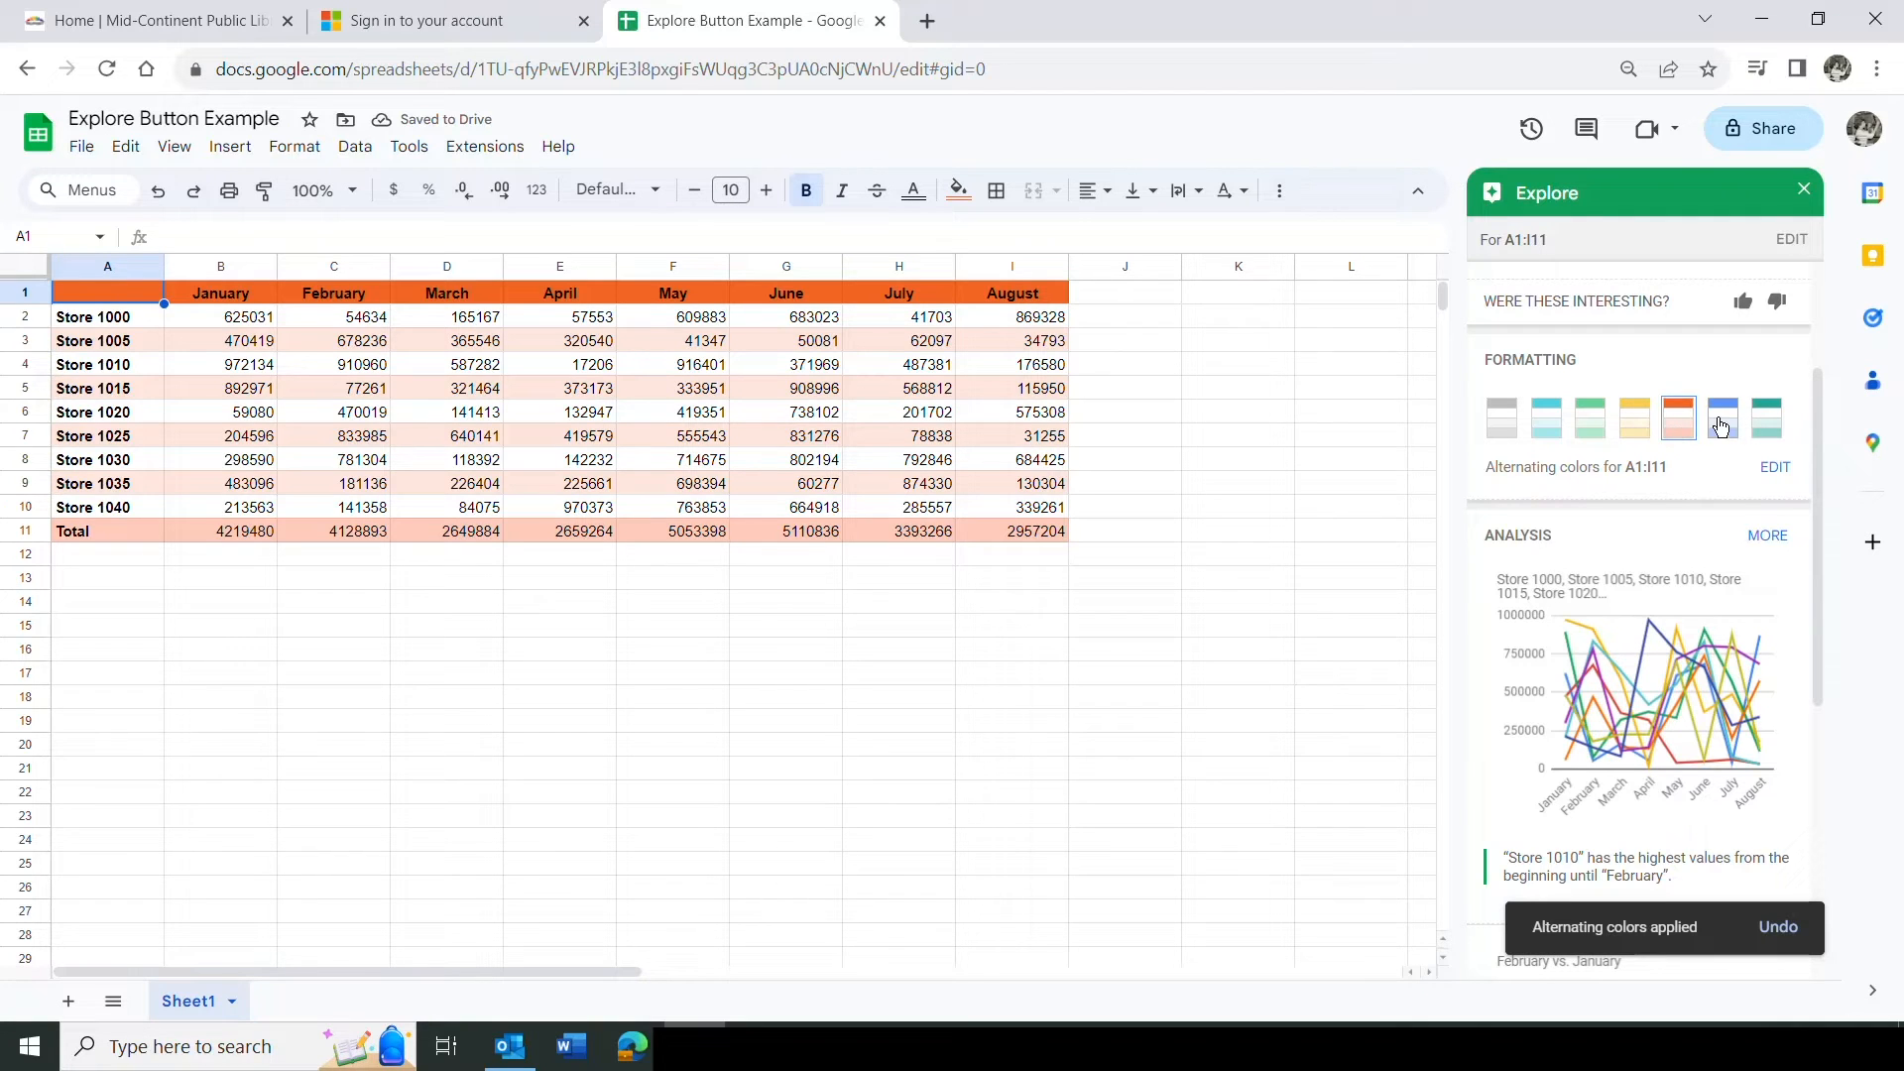
click(1720, 427)
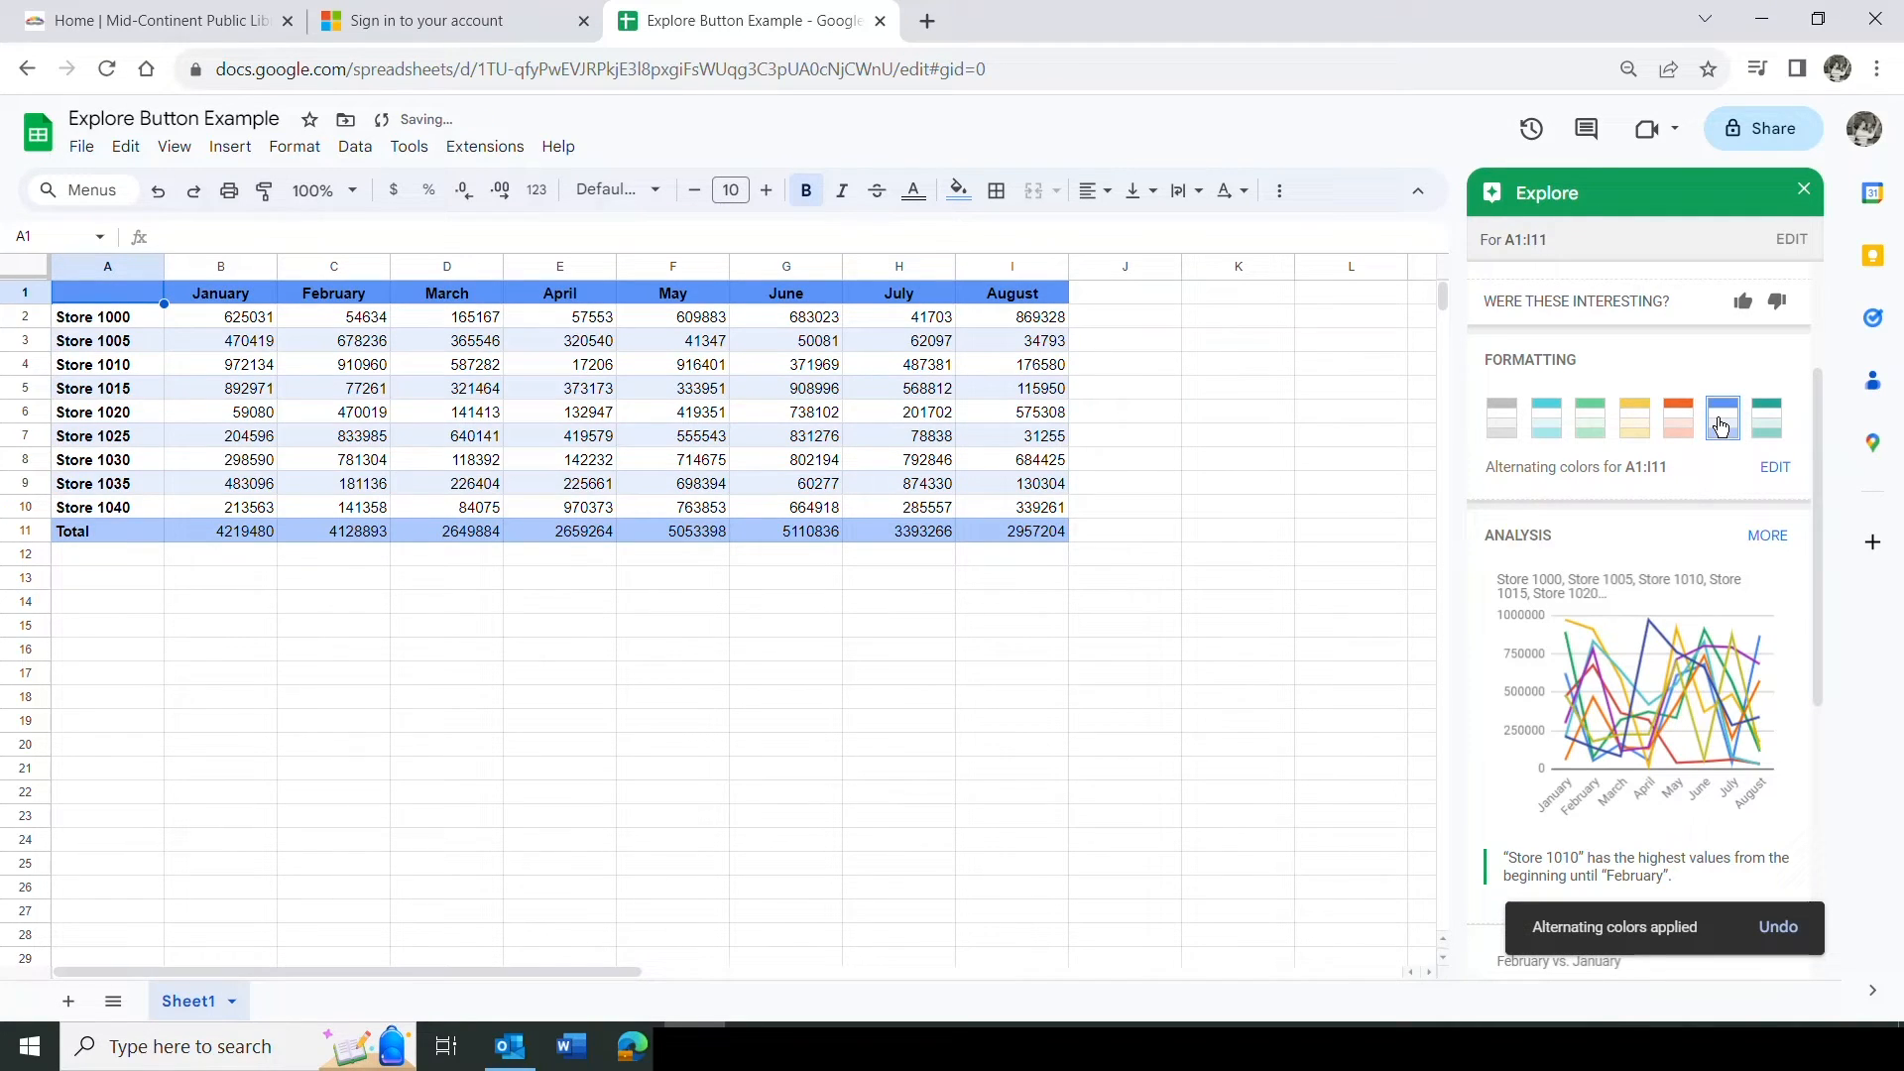
click(1770, 422)
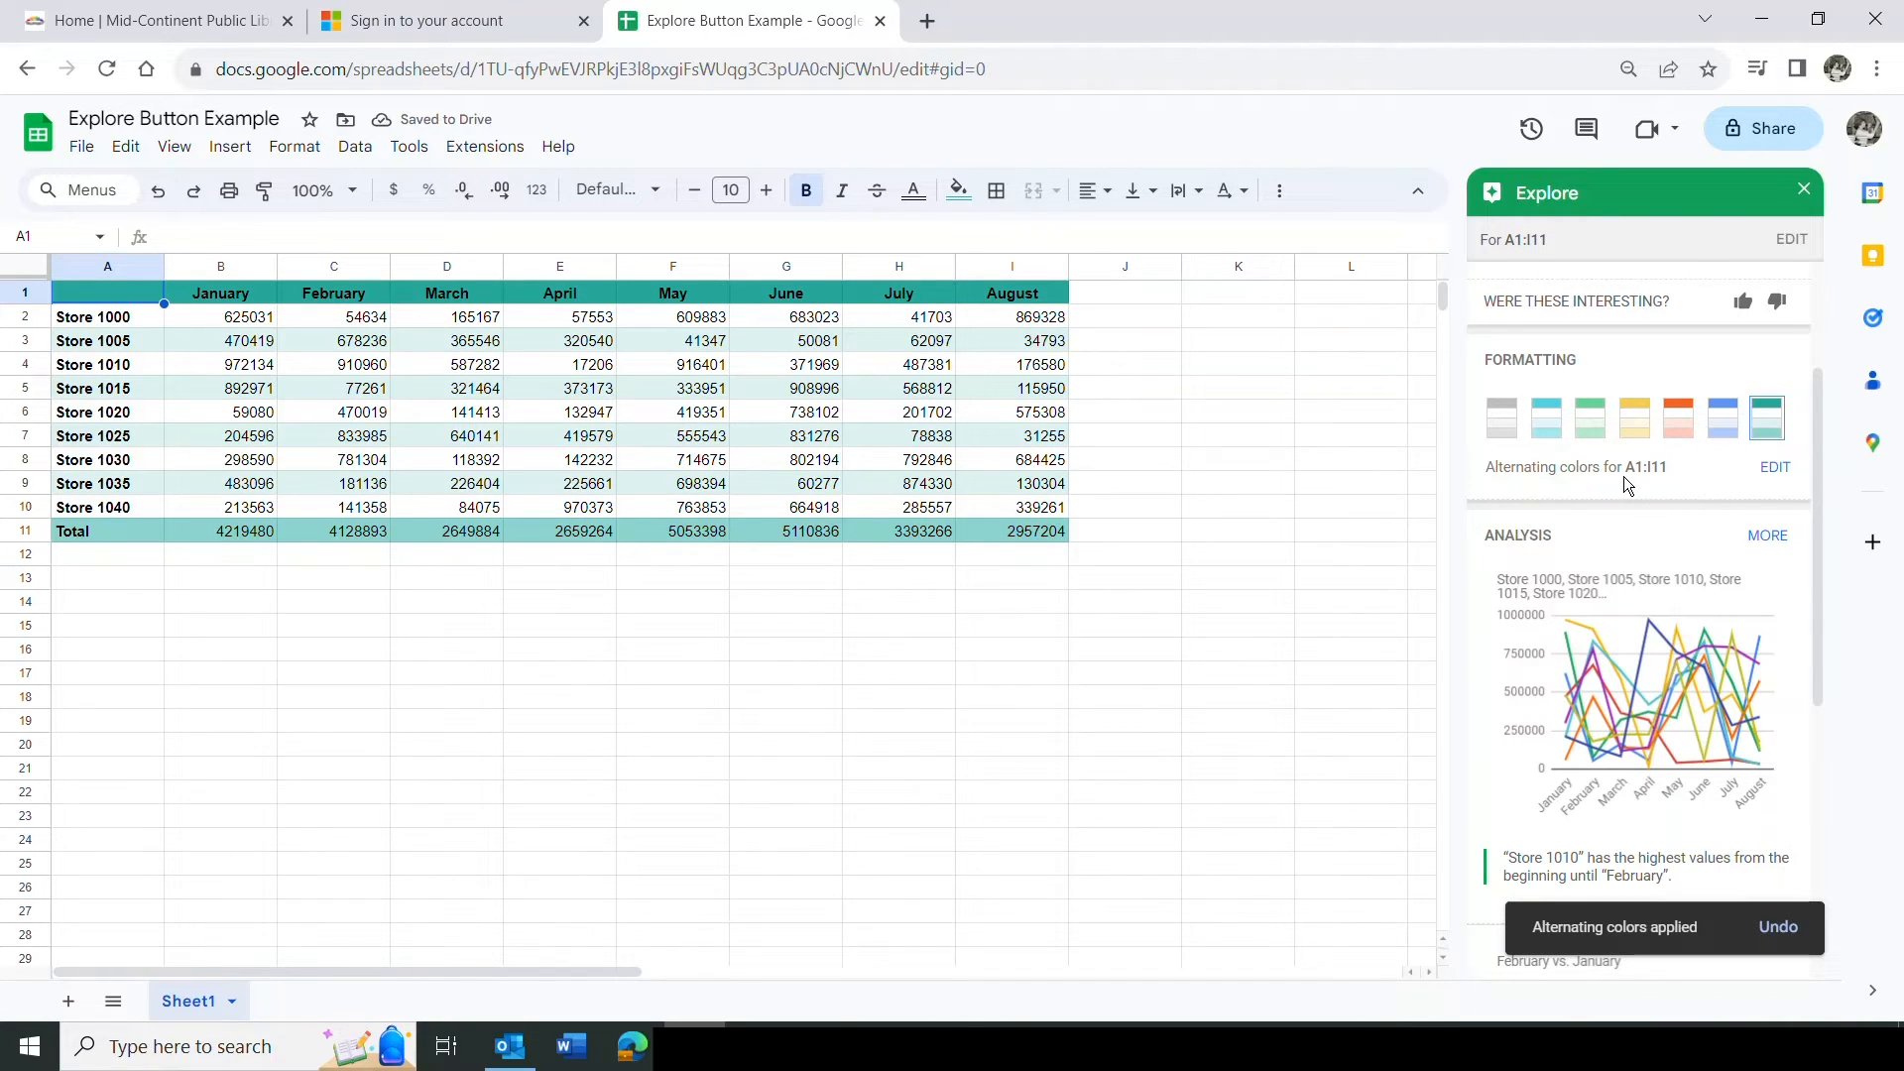
click(1775, 469)
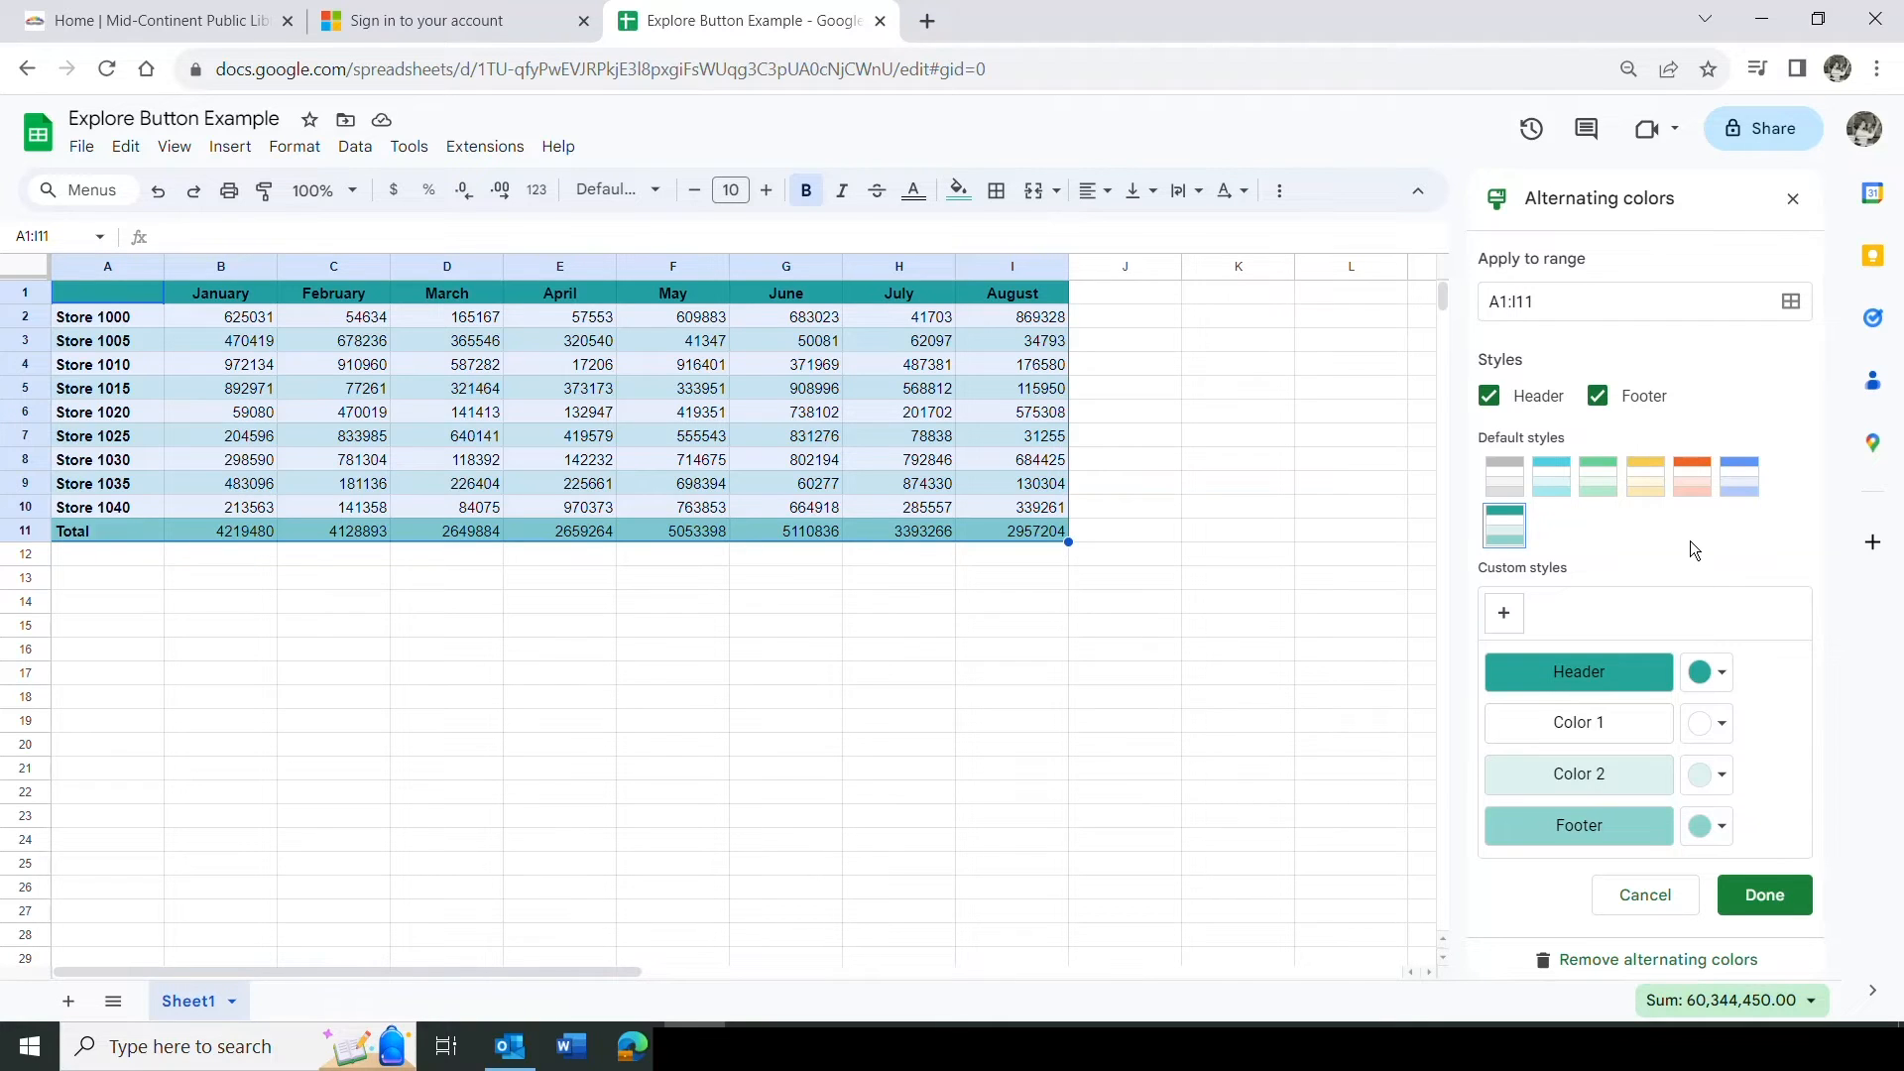
click(1721, 675)
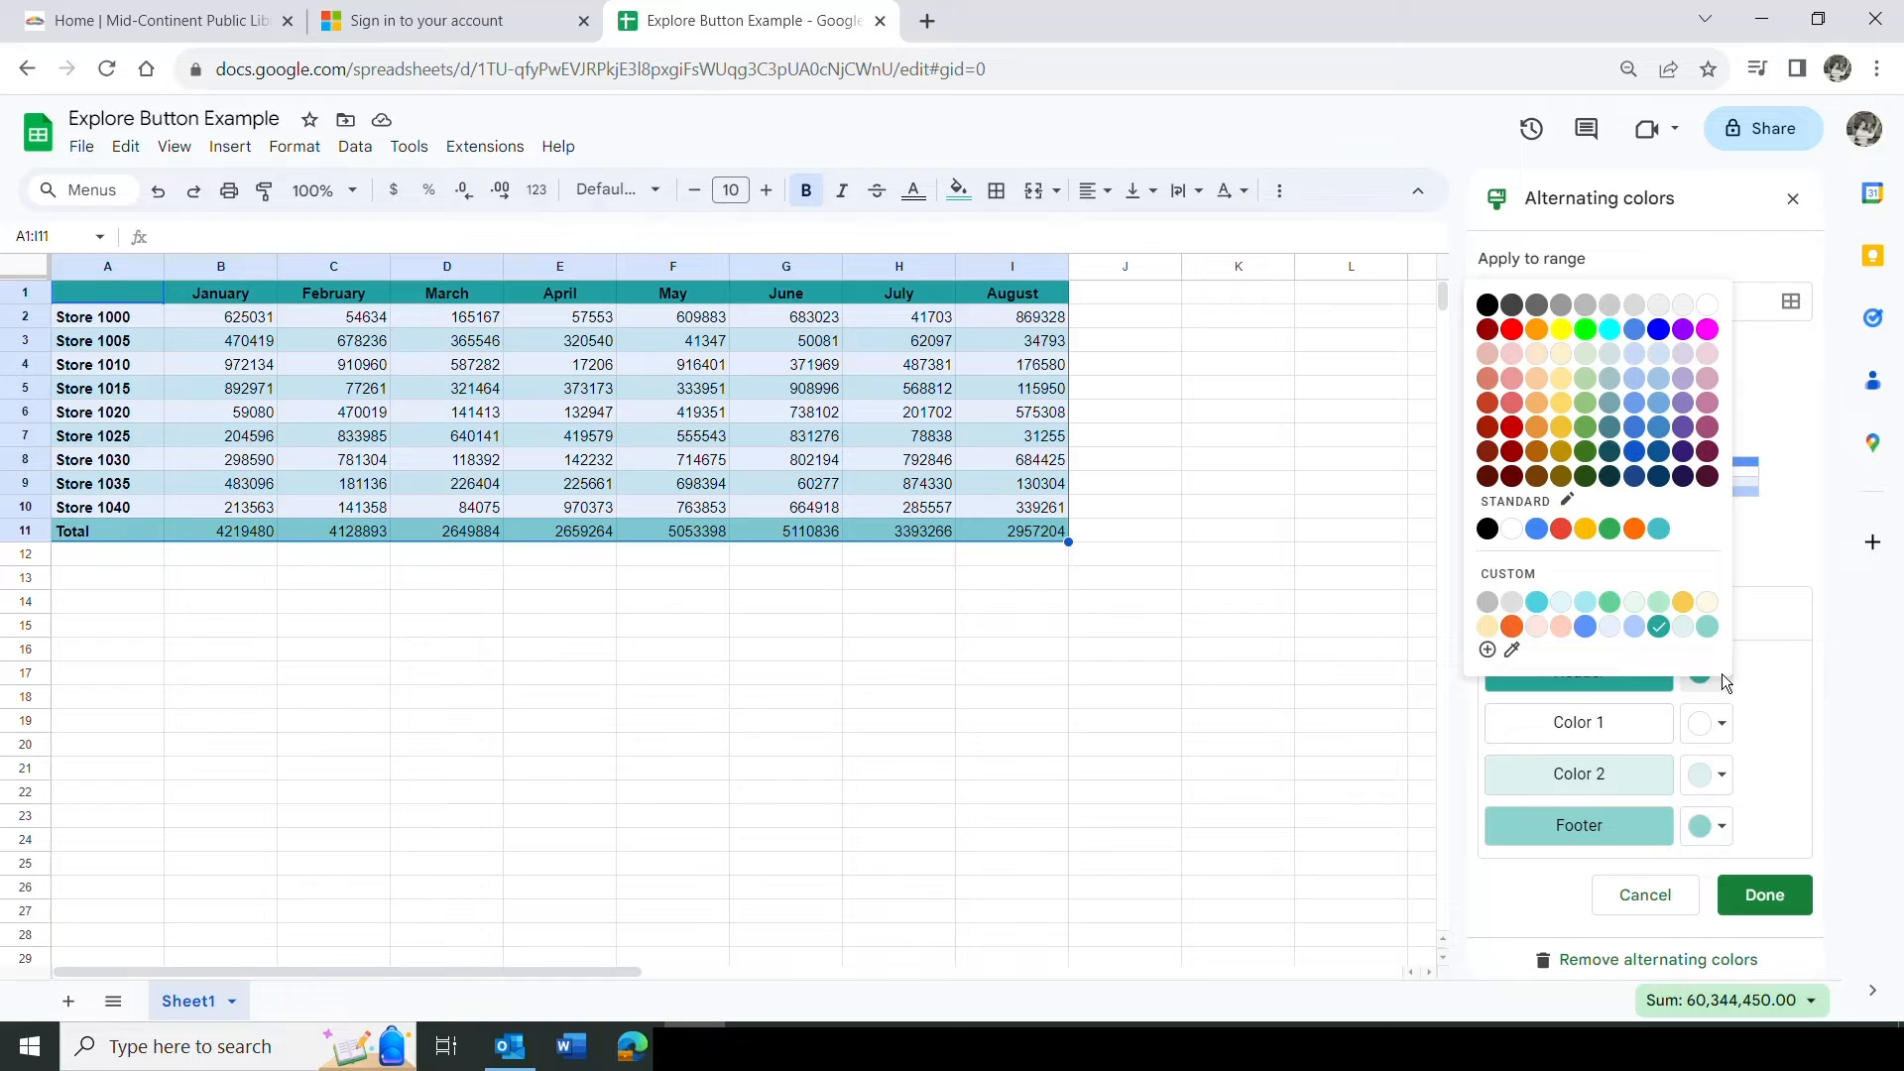
click(1708, 330)
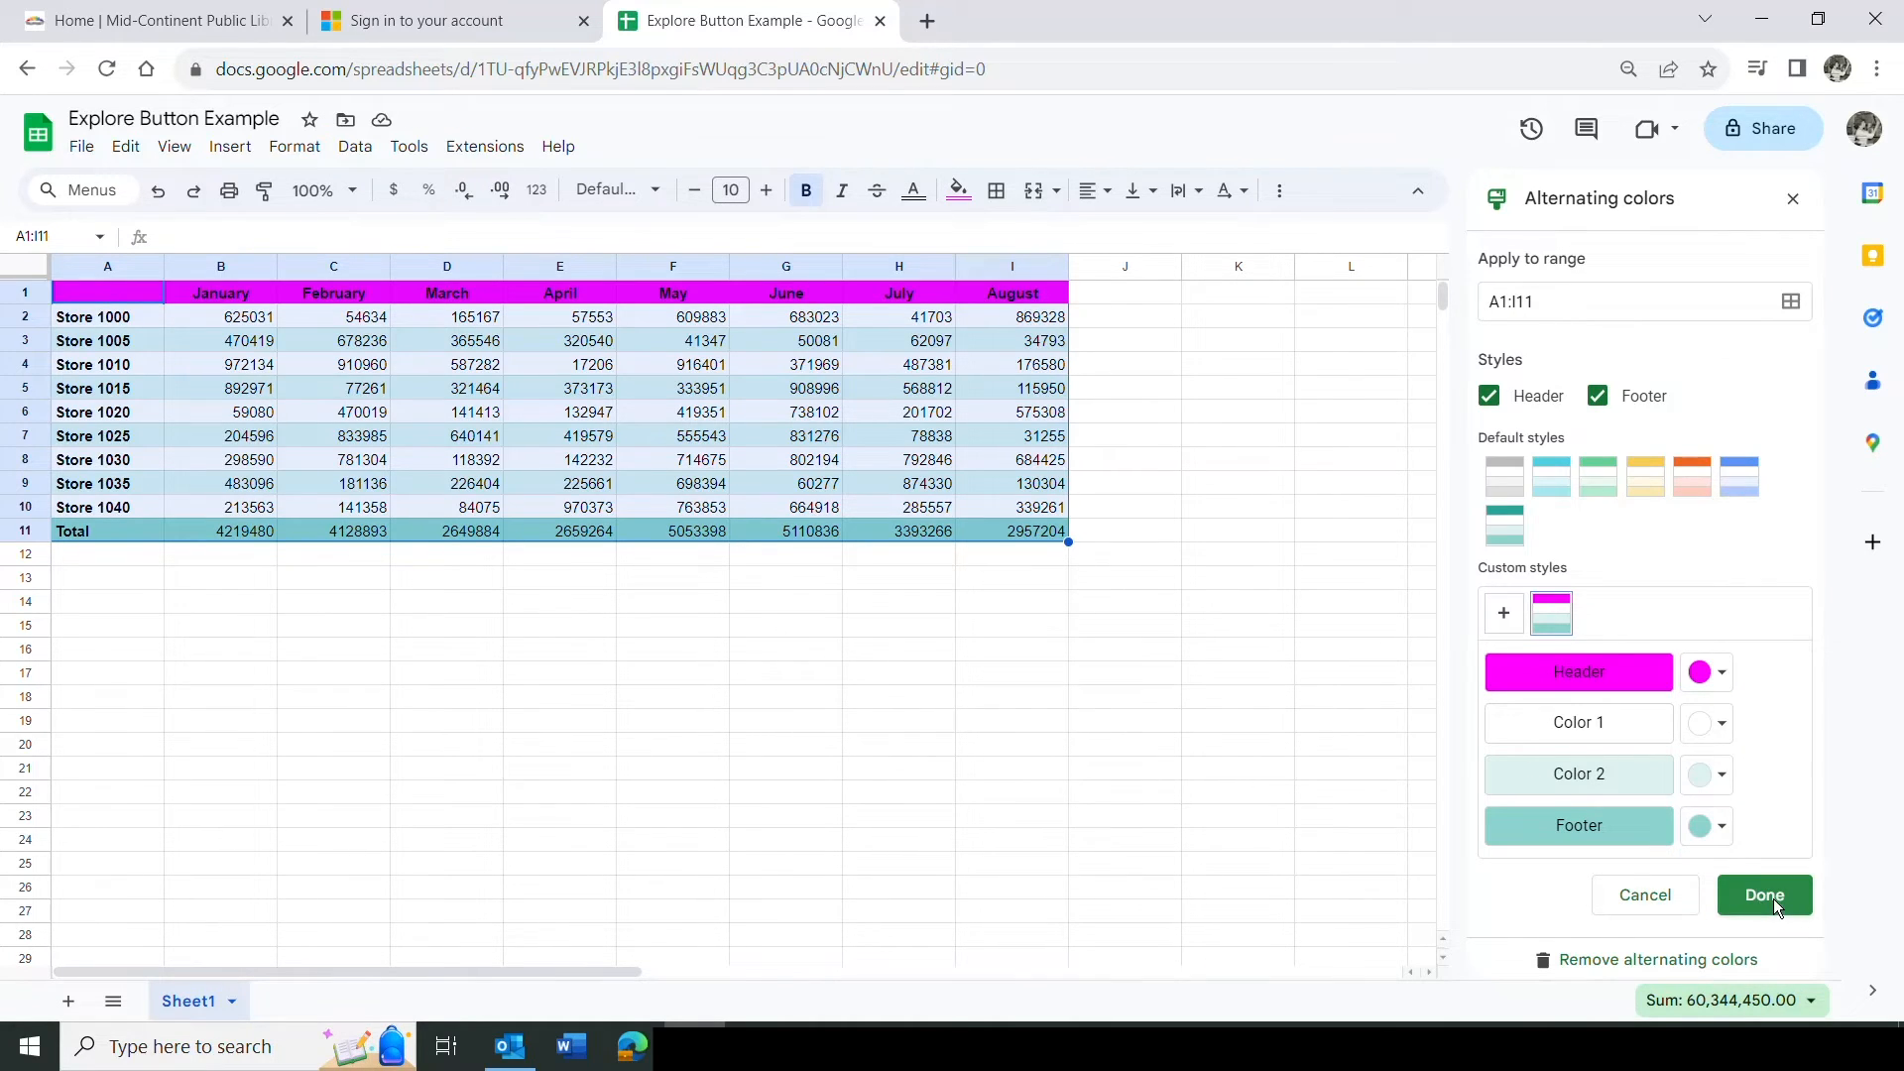
click(1646, 897)
Browse Explore's analysis charts and insert the Store 1000 pie chart below the data table.
drag(1818, 462, 1815, 378)
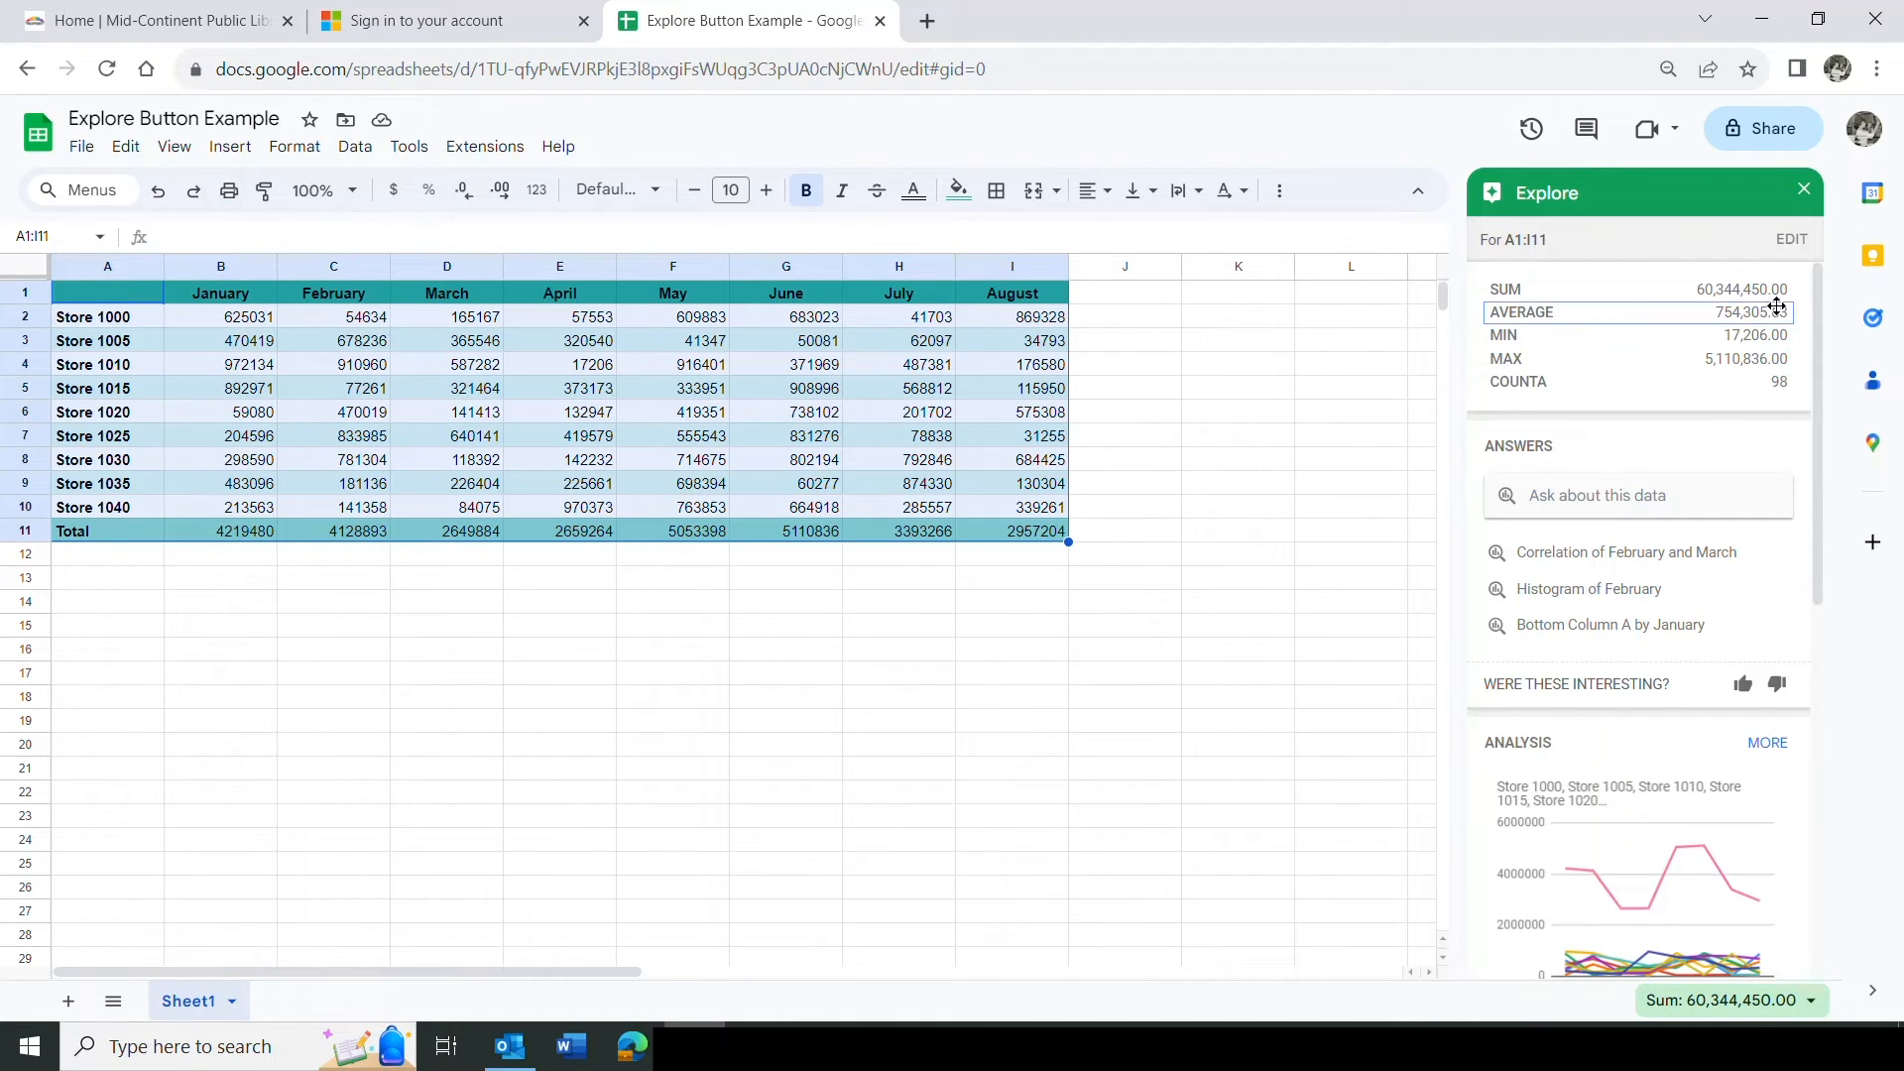
drag(1817, 308, 1811, 481)
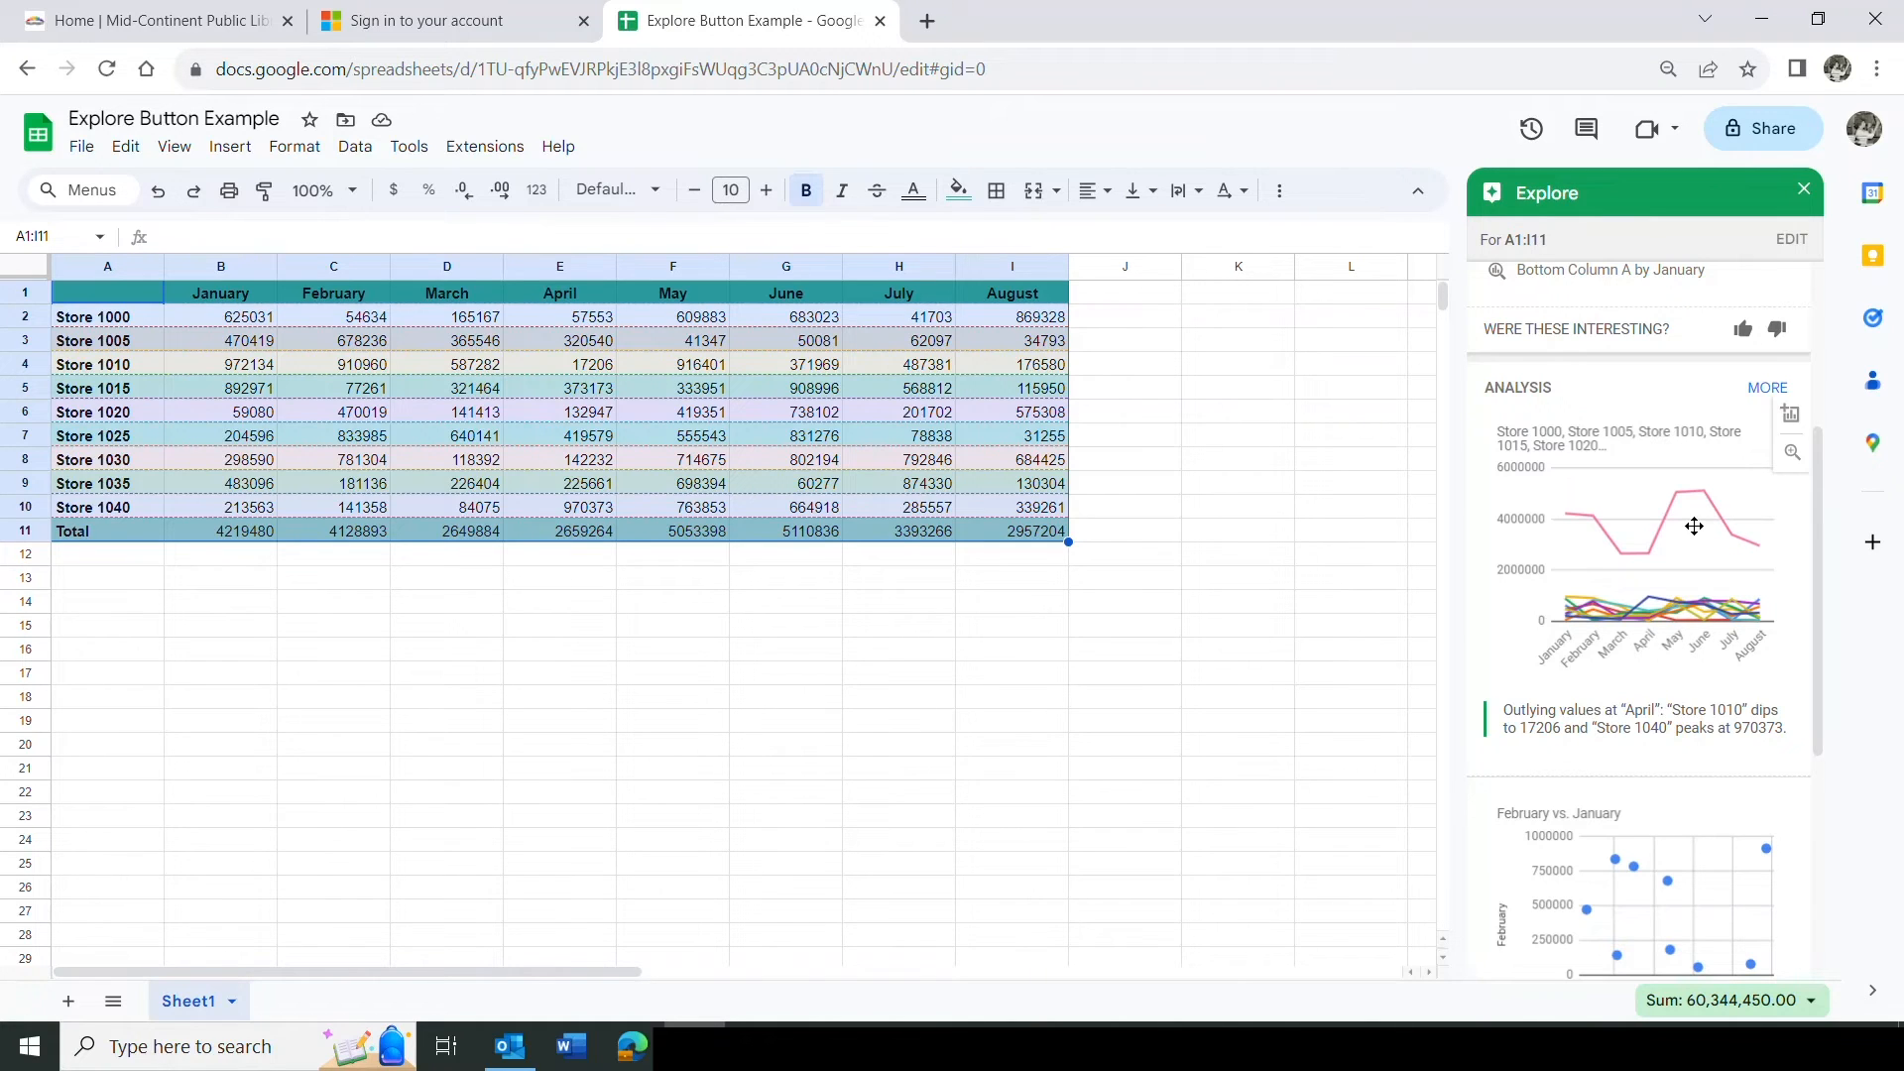
click(1767, 389)
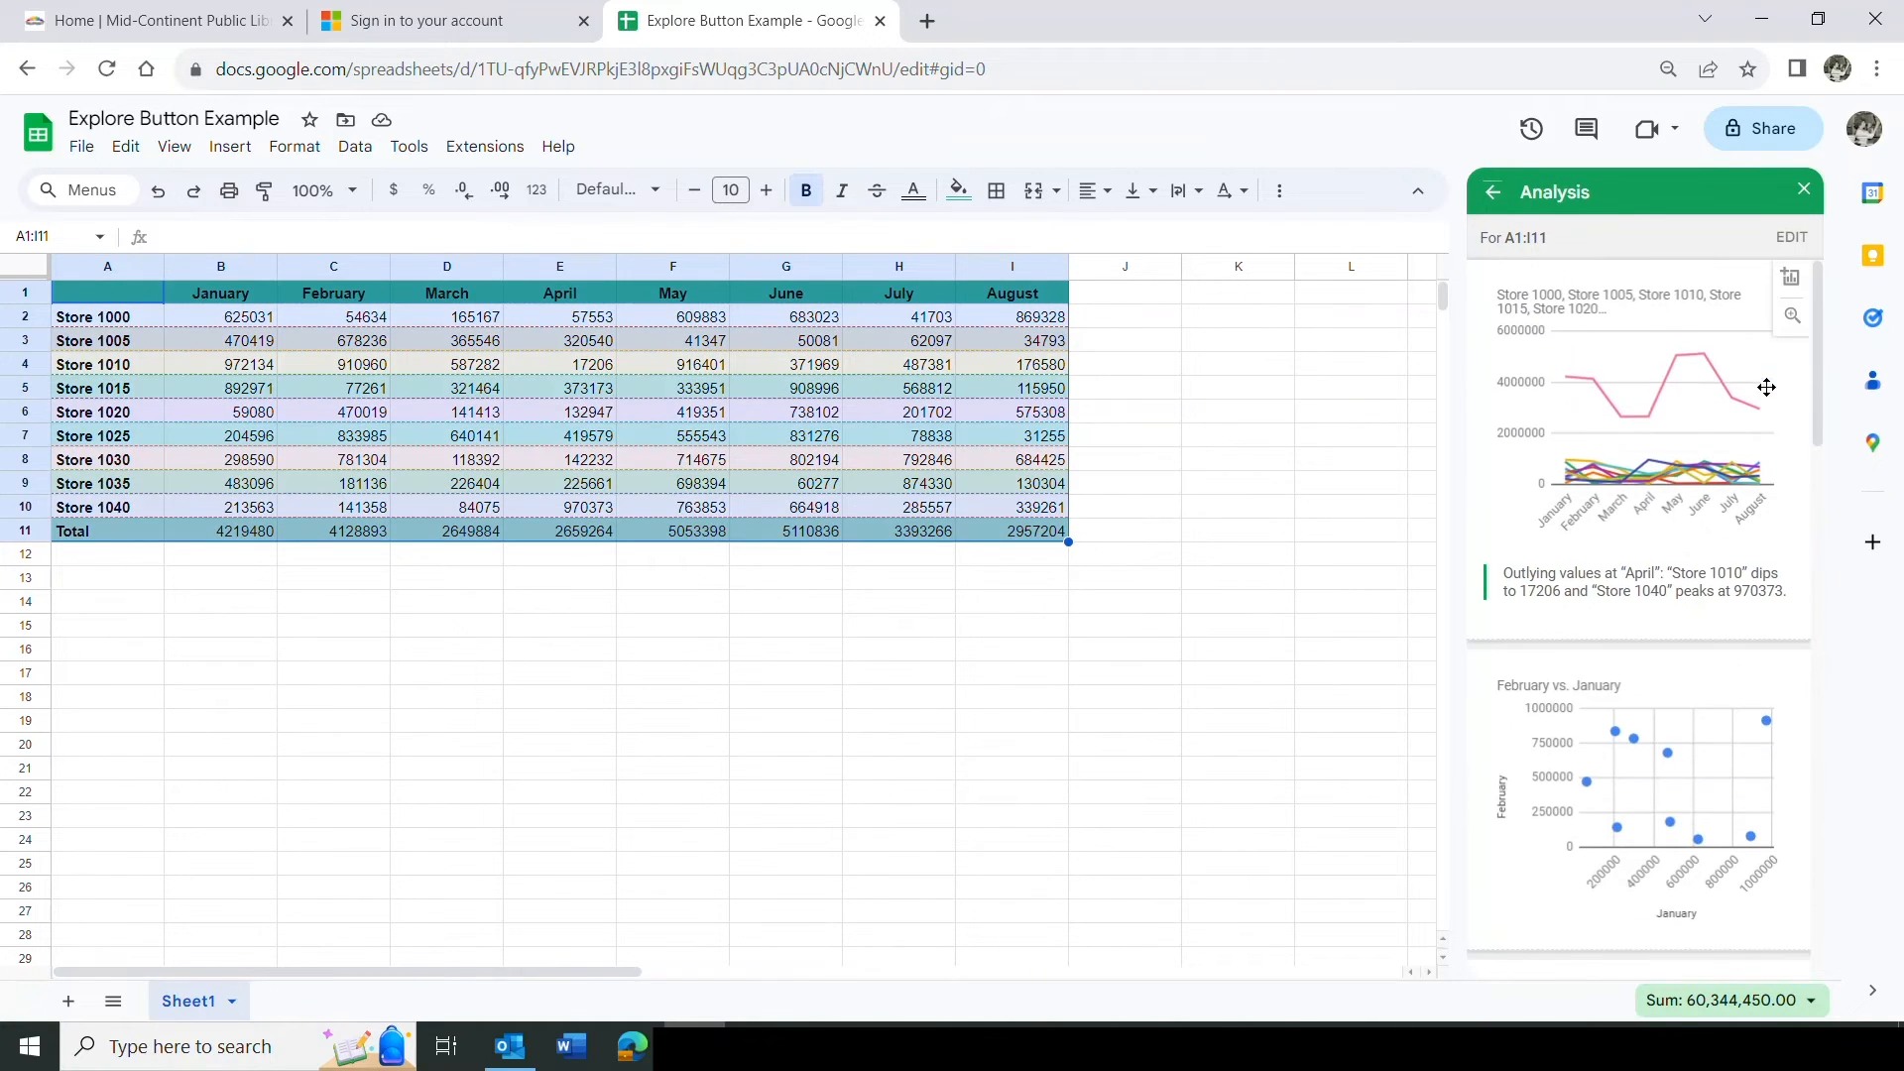
drag(1817, 325, 1759, 494)
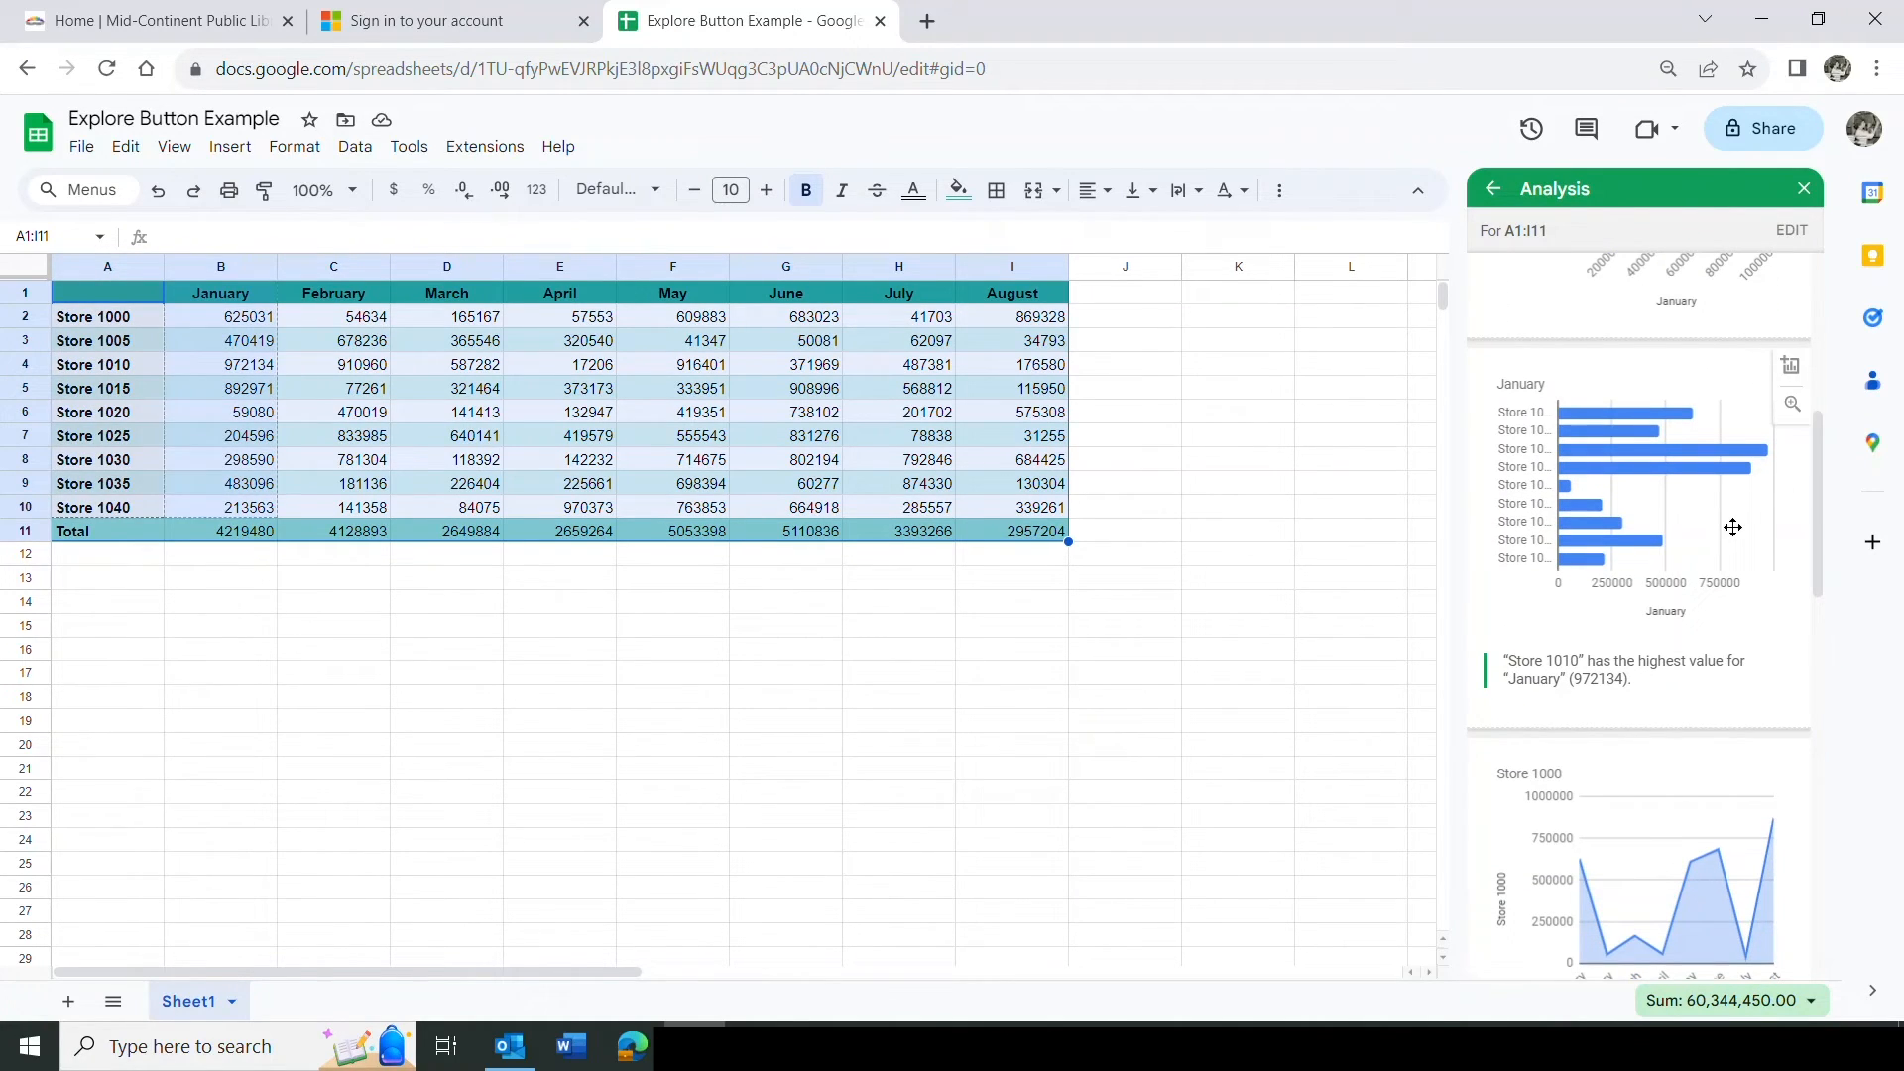
drag(1813, 461, 1797, 559)
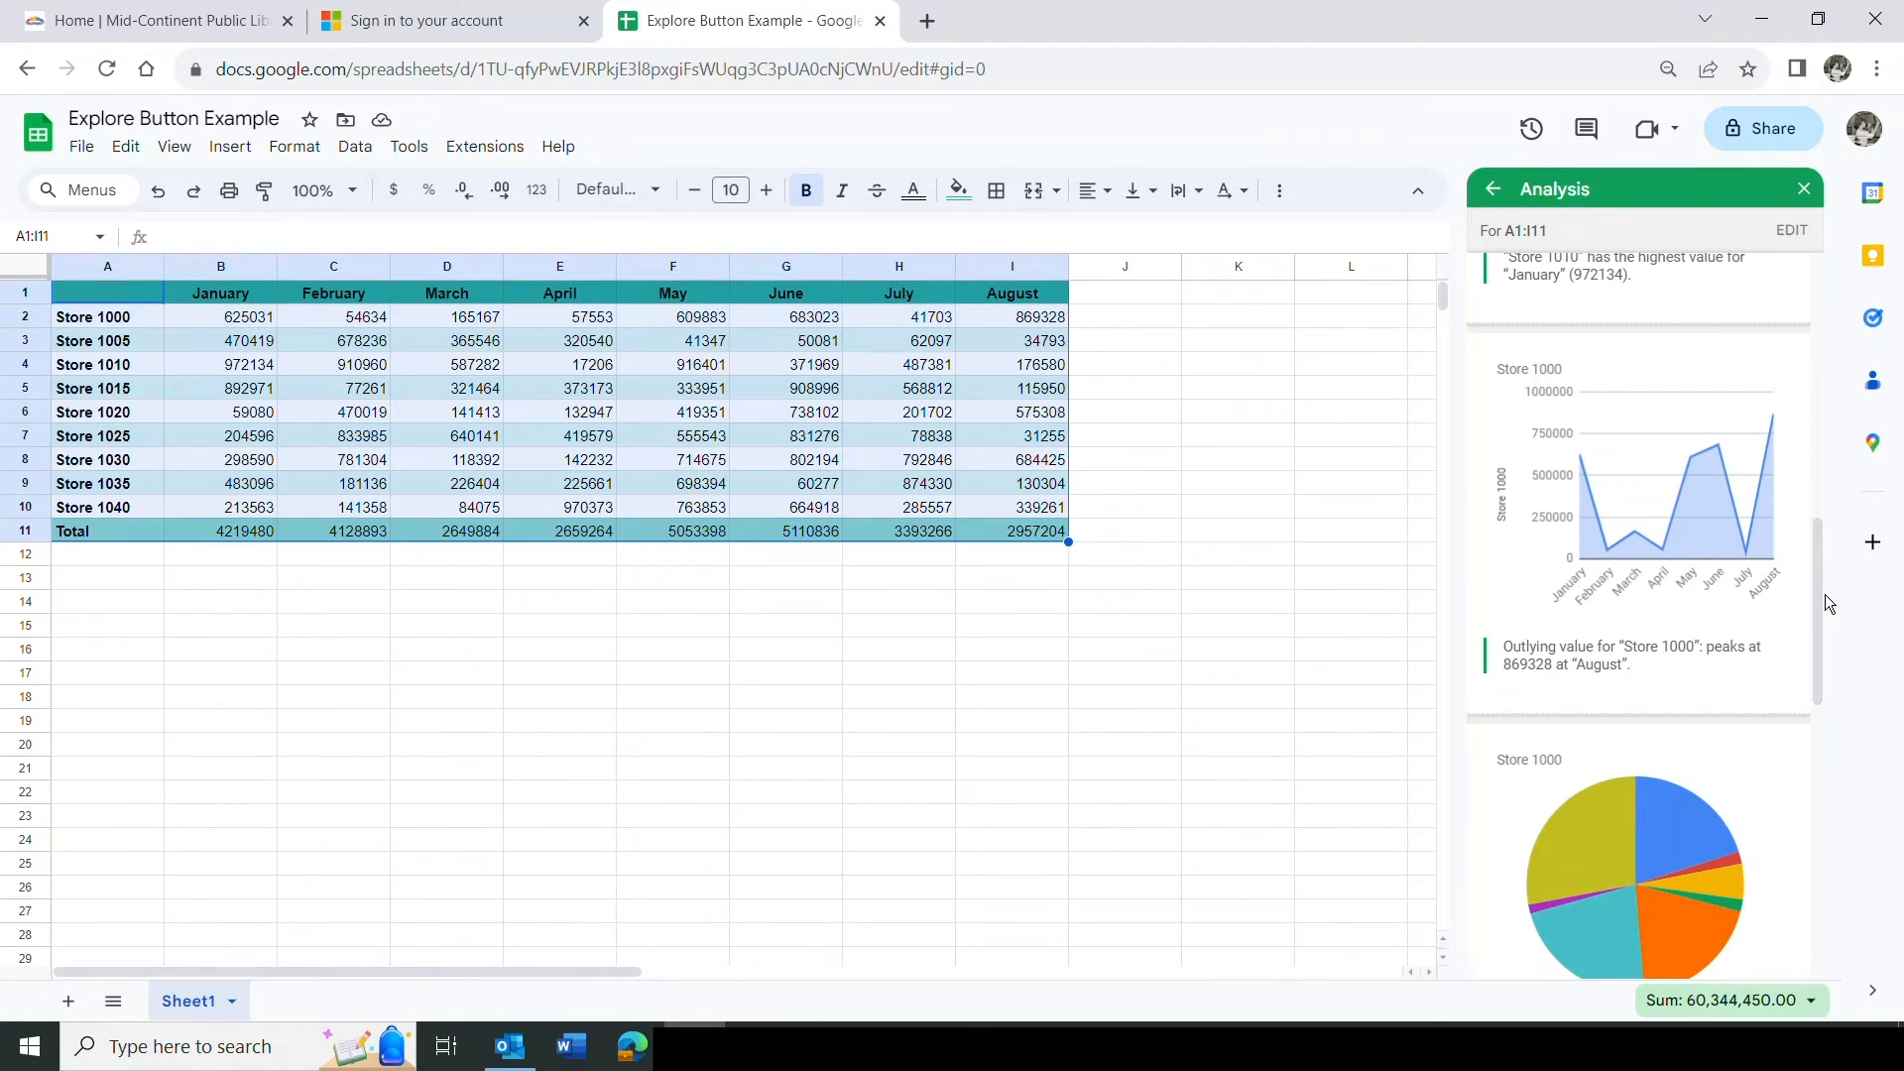
drag(1818, 580, 1831, 718)
drag(1831, 736, 1843, 636)
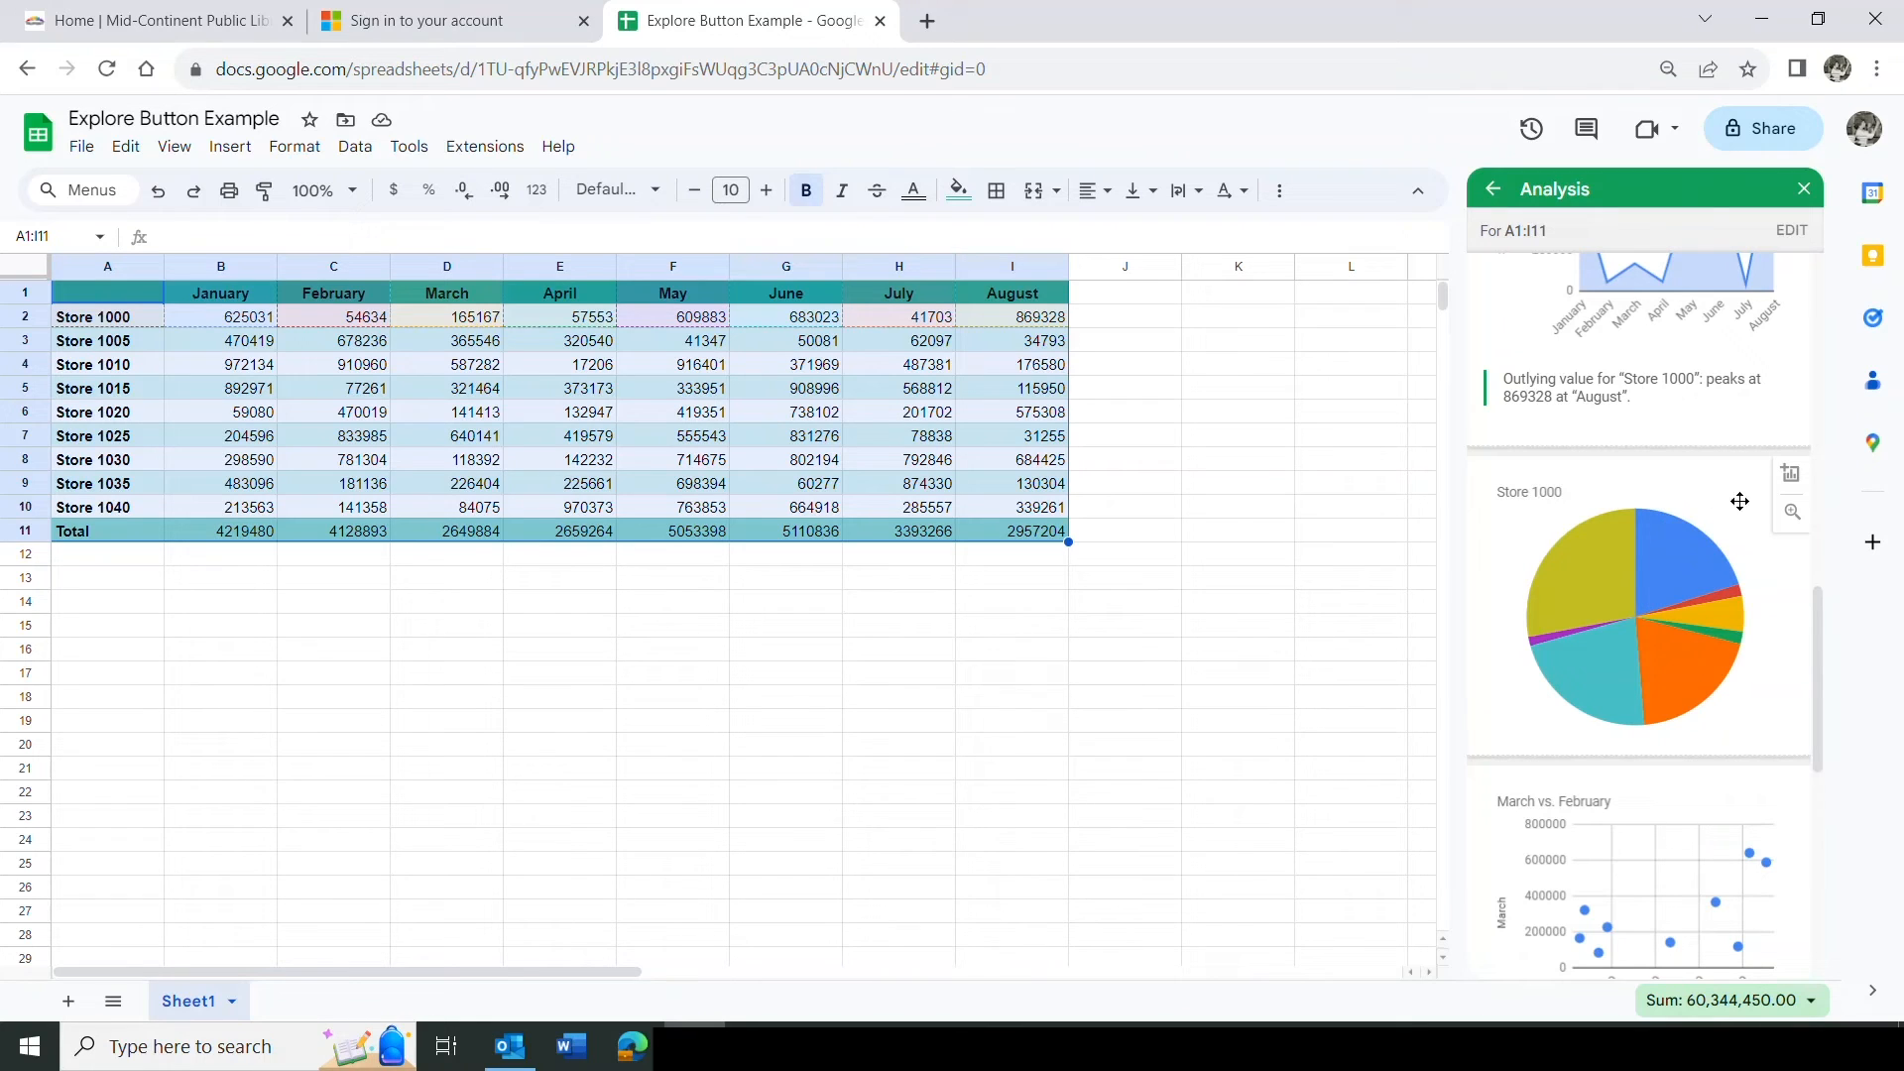
mouse_move(1652, 556)
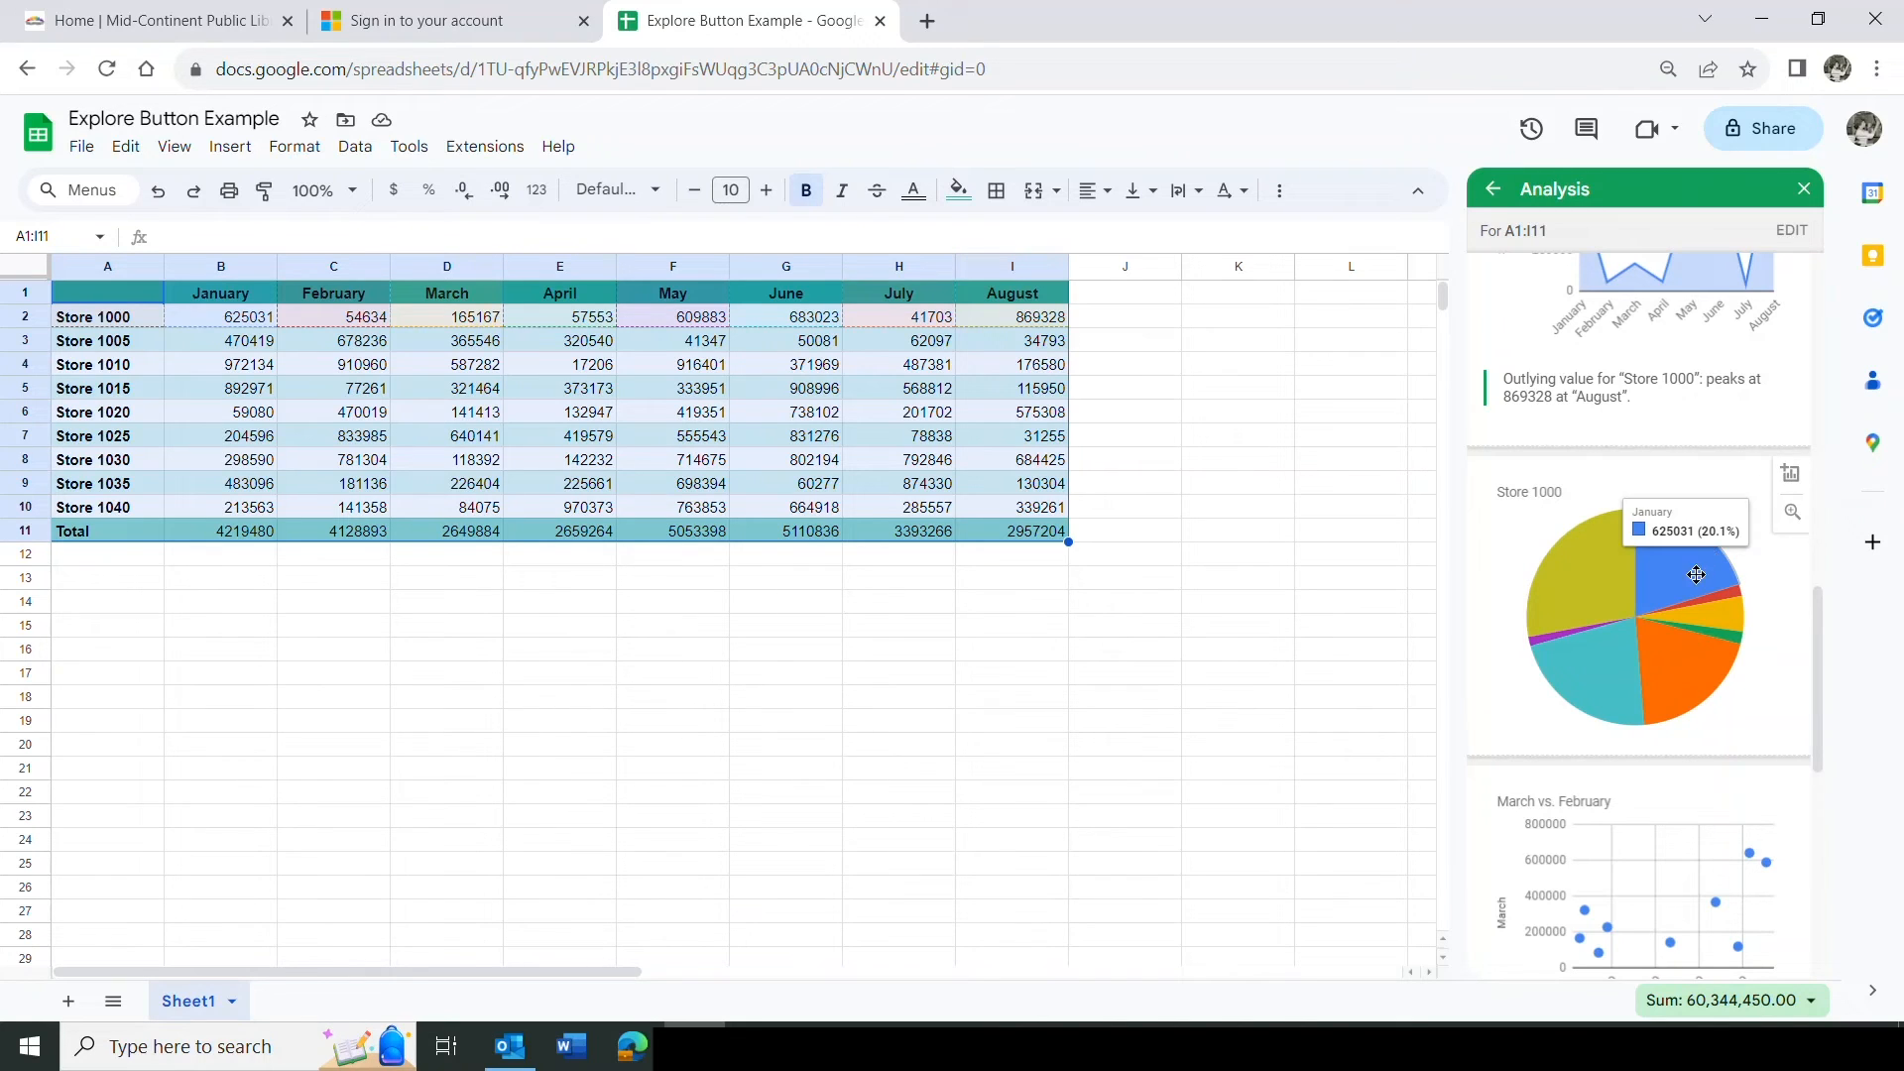
click(1793, 476)
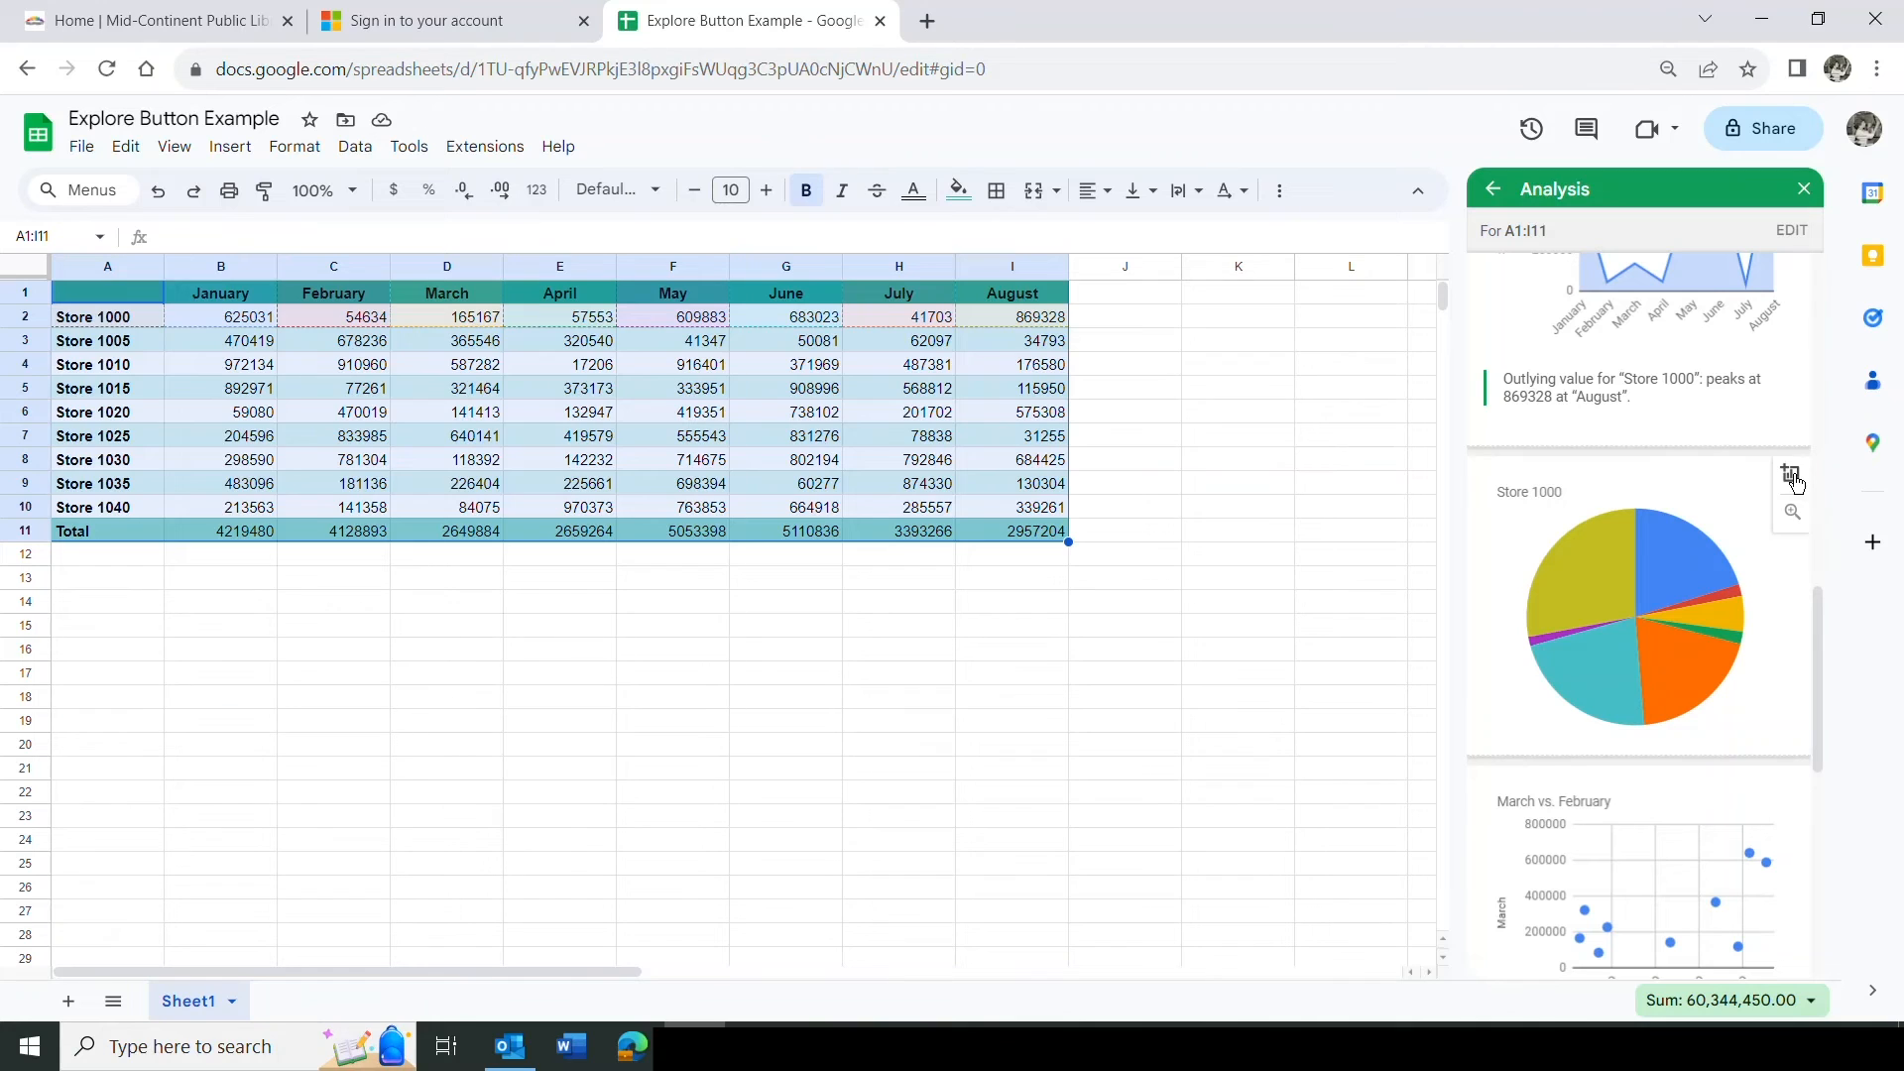
drag(511, 317, 958, 600)
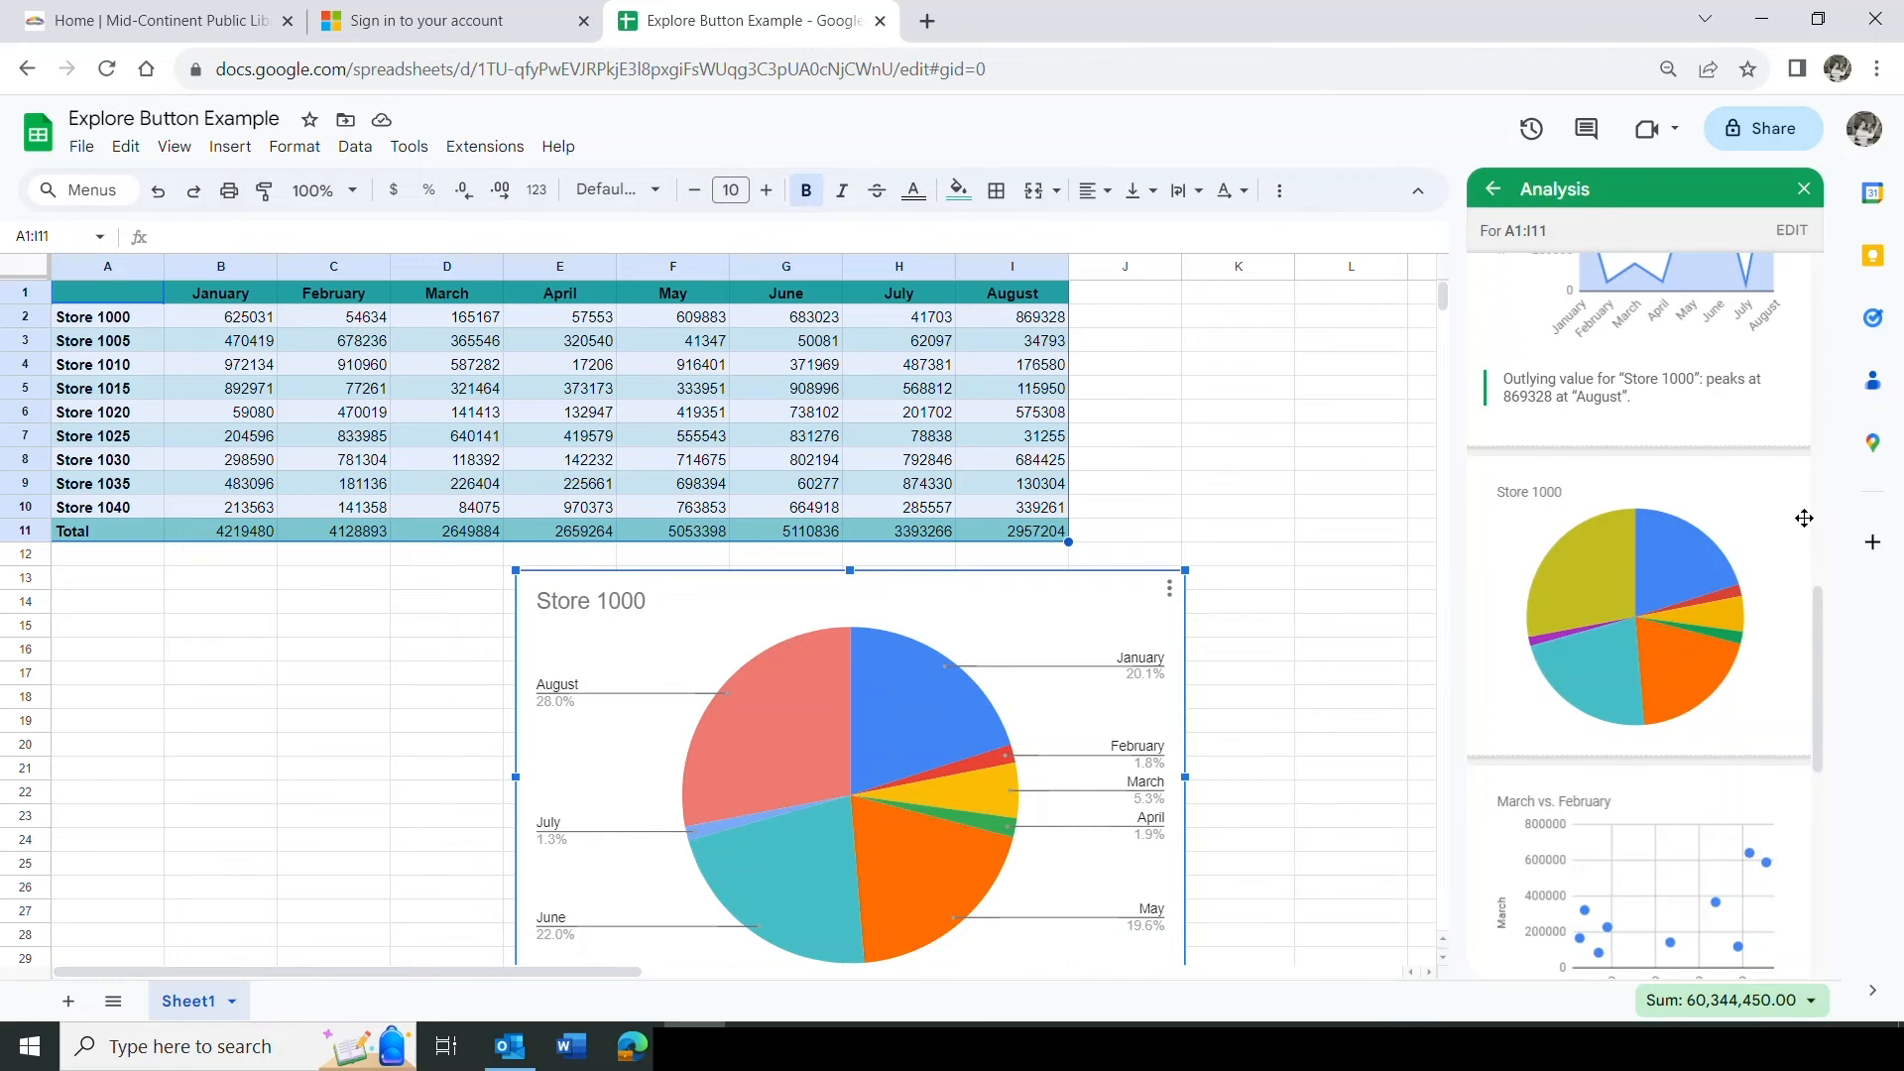
Return to the Explore summary statistics and close the Explore panel.
scroll(1806, 519, up, 10)
scroll(1798, 347, up, 3)
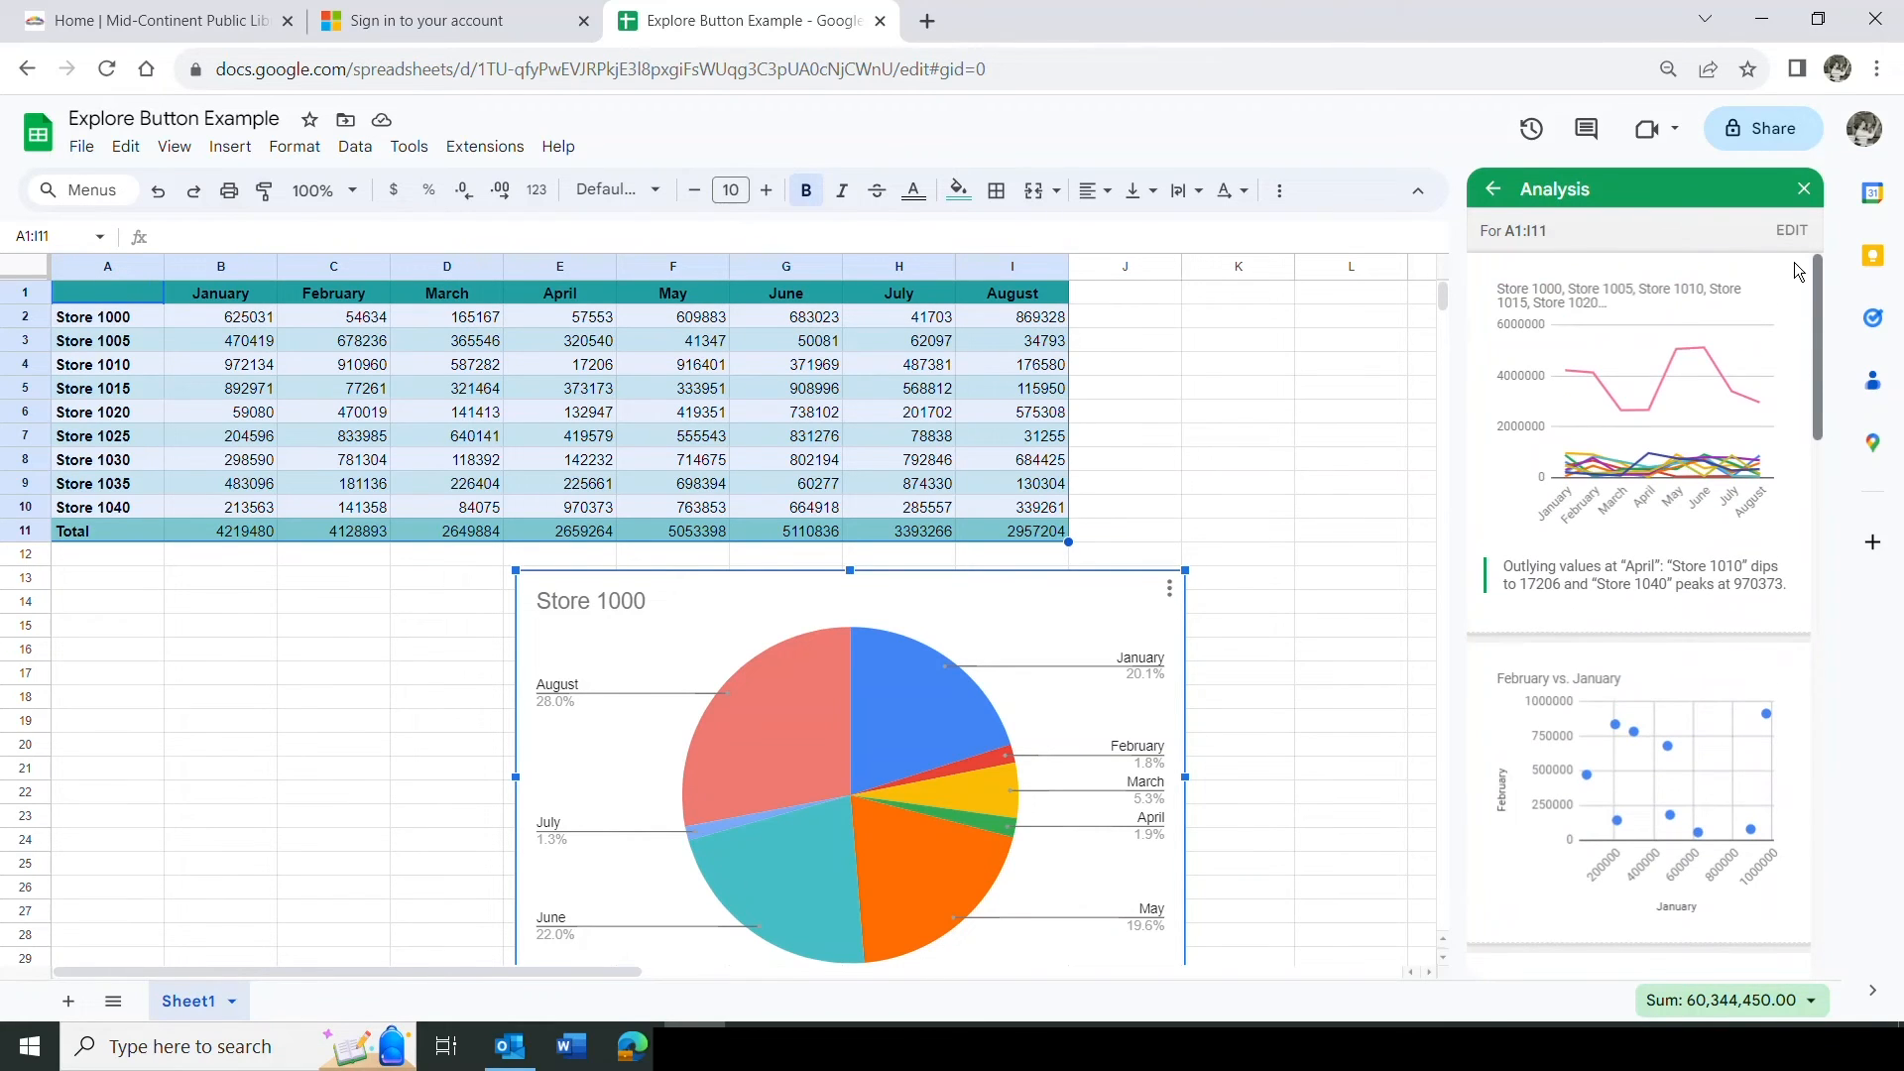
click(1491, 193)
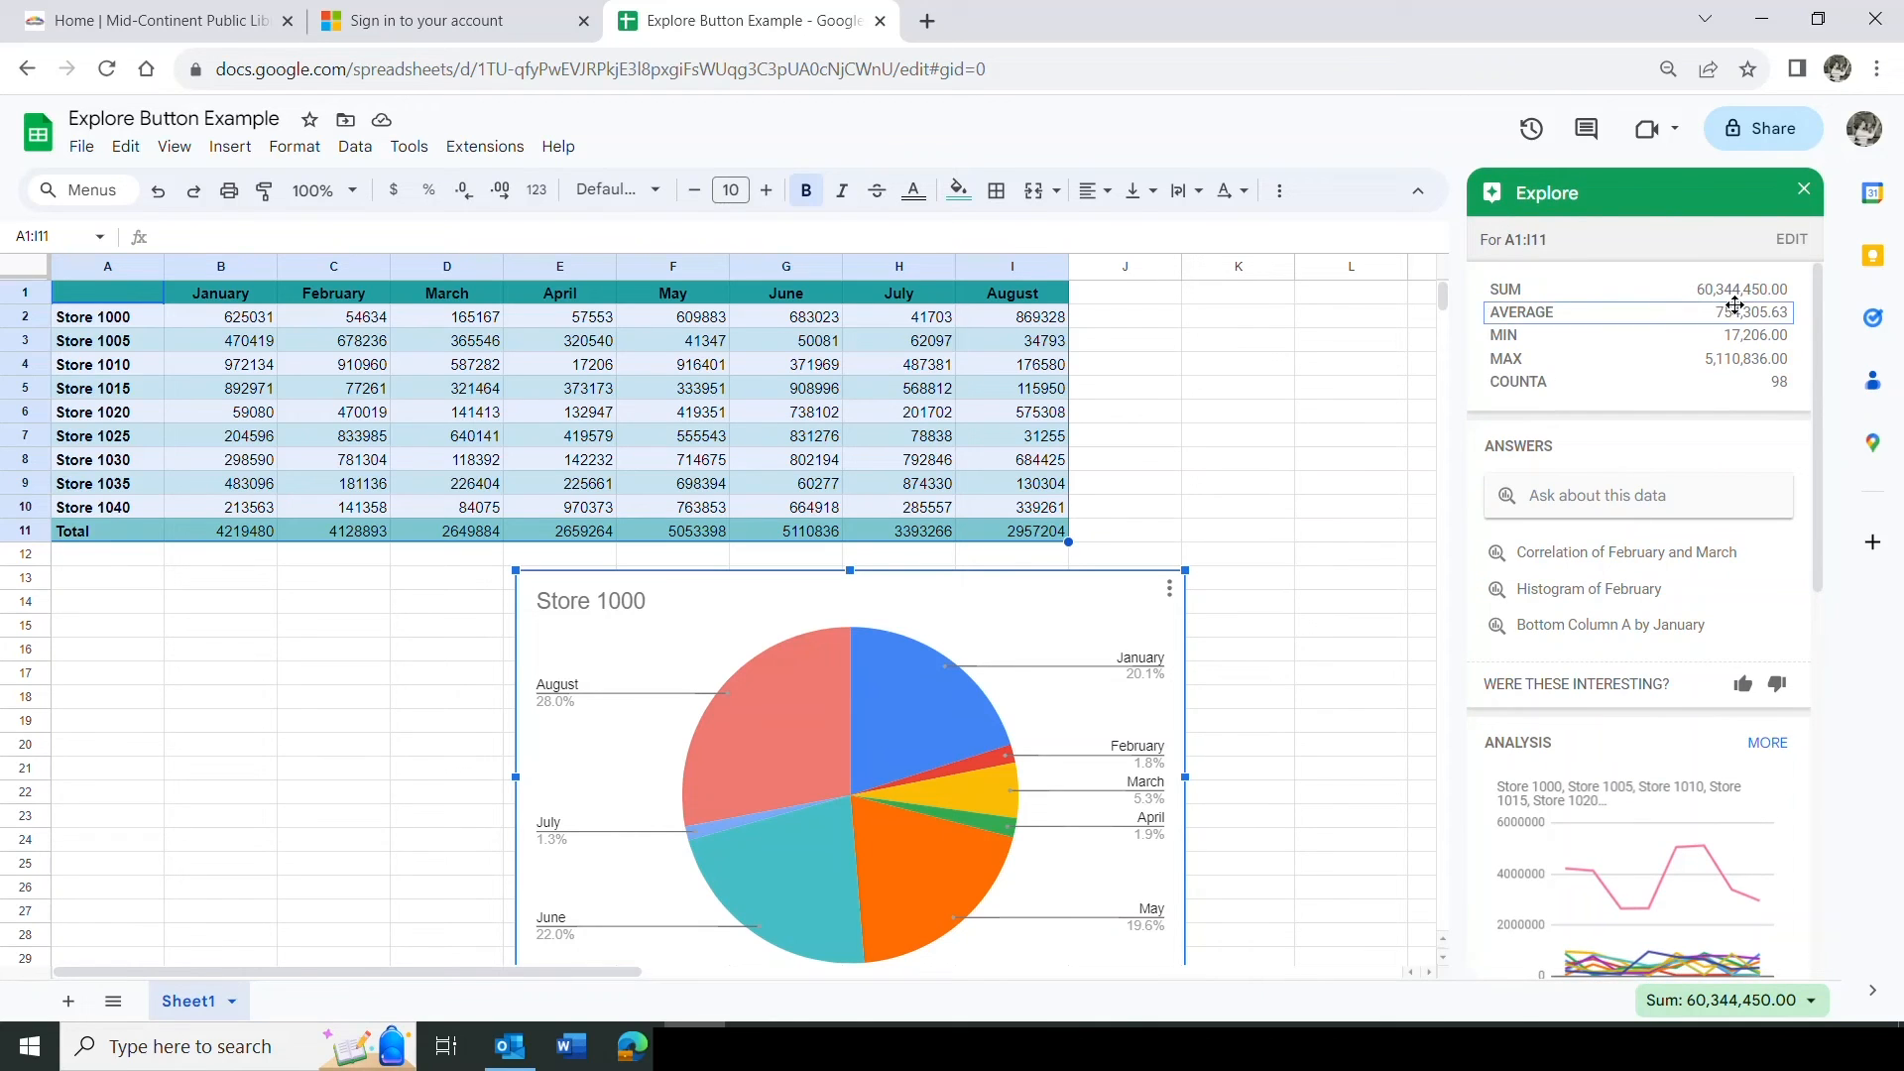
scroll(1819, 320, down, 1)
mouse_move(1819, 319)
mouse_down()
mouse_move(1853, 561)
mouse_move(1842, 738)
mouse_move(1827, 329)
mouse_up()
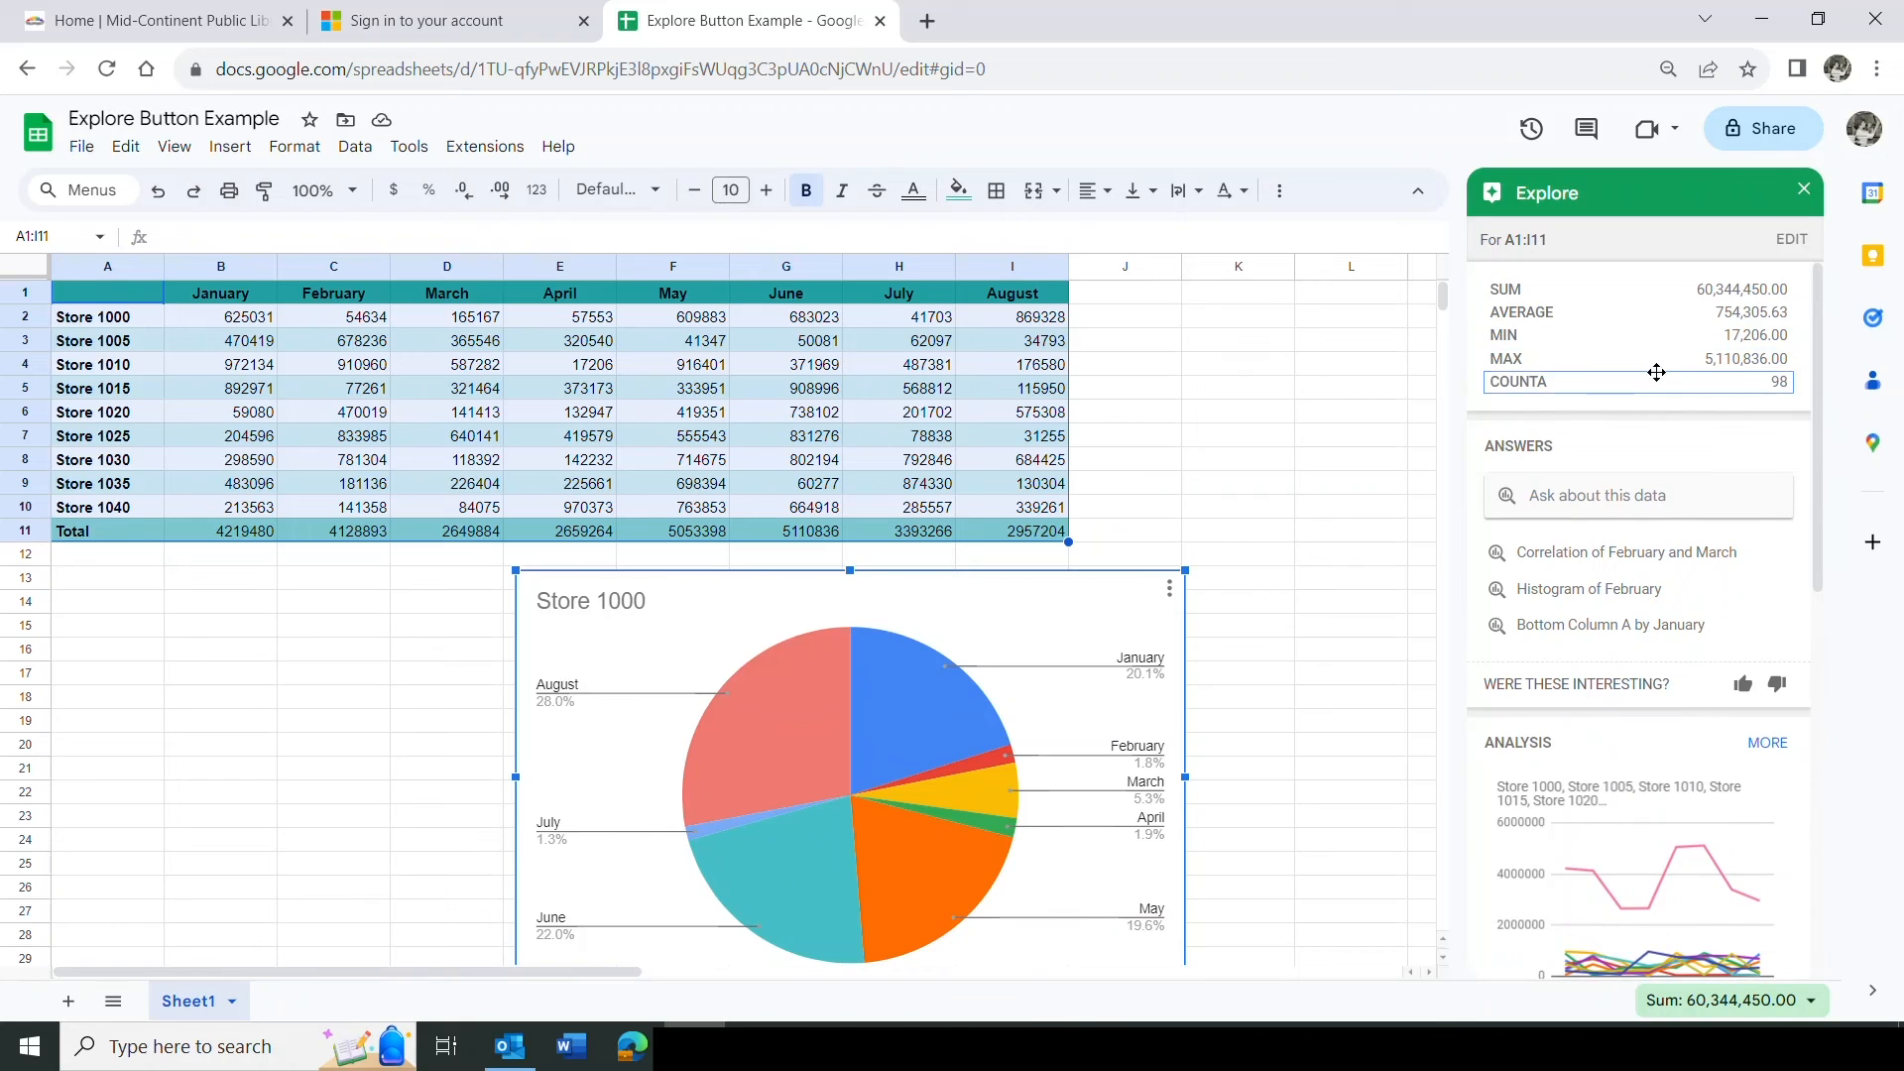
click(1804, 189)
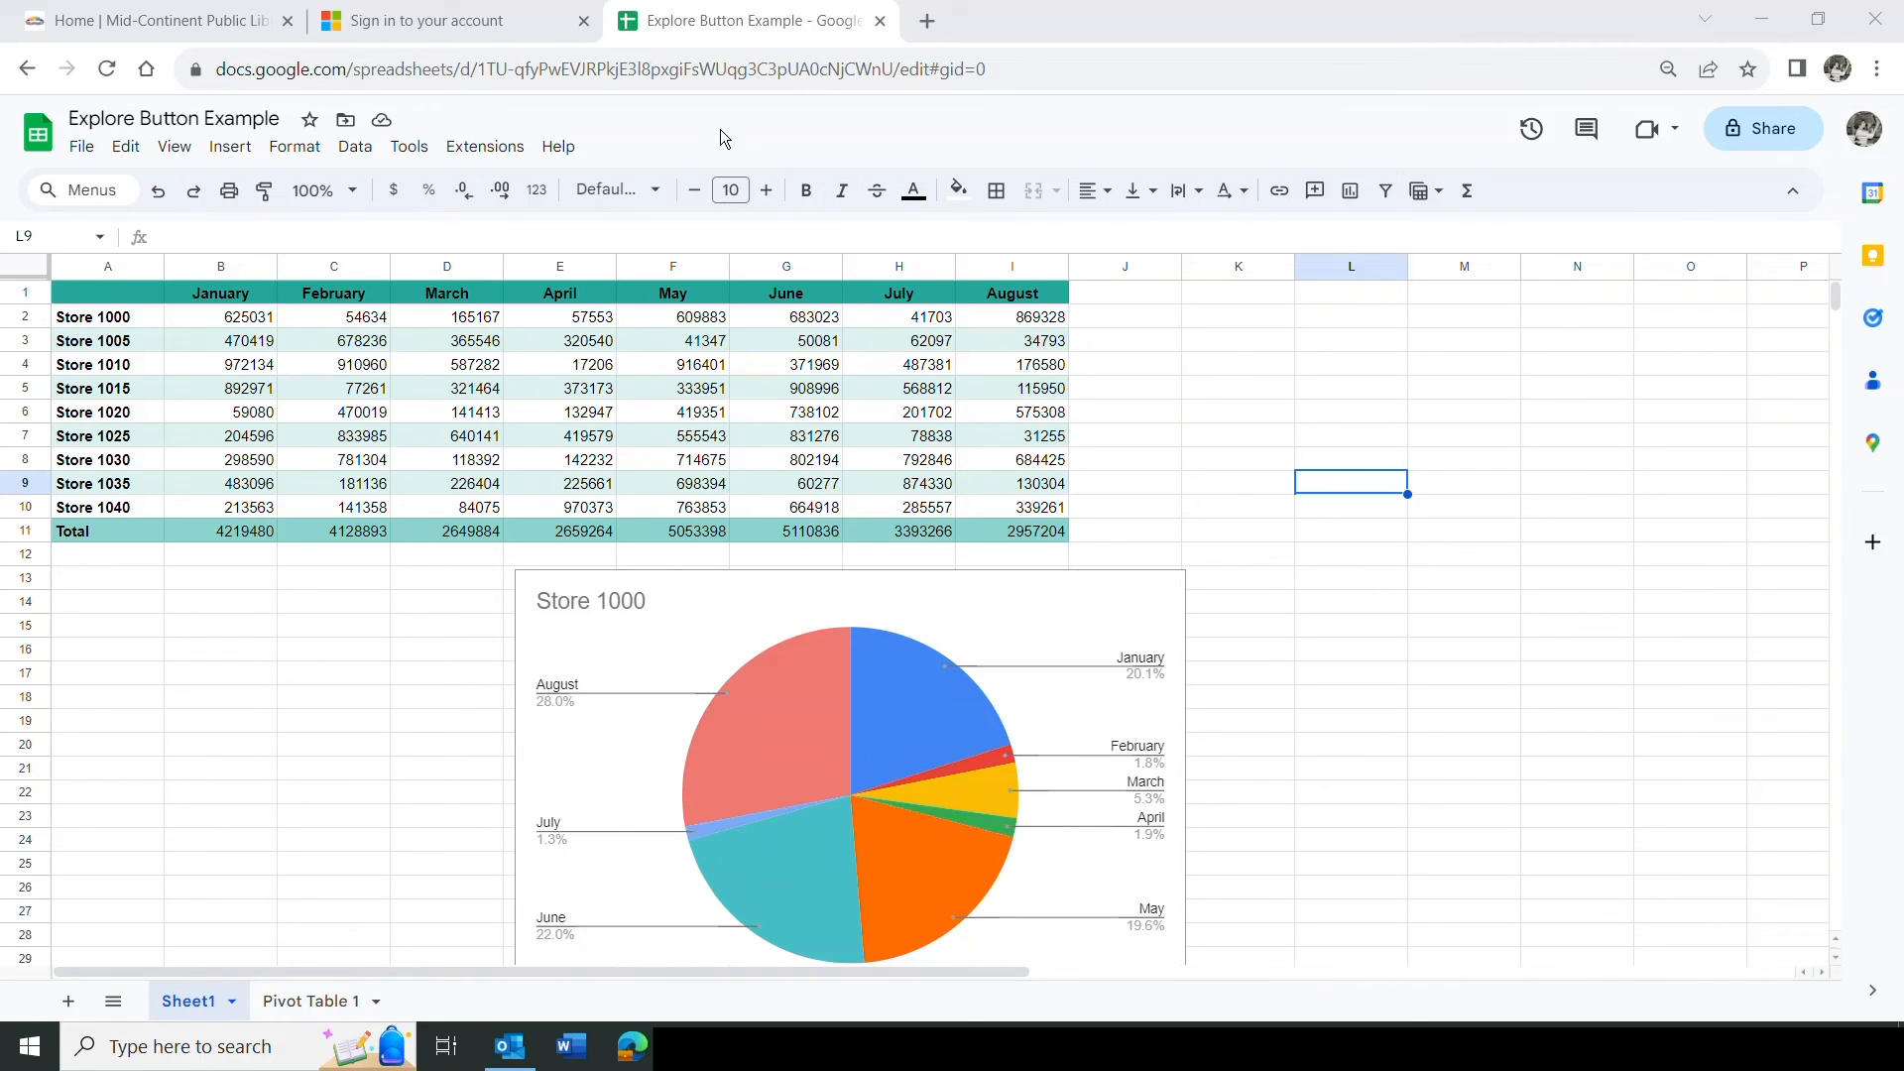
Open the Tools menu.
click(411, 150)
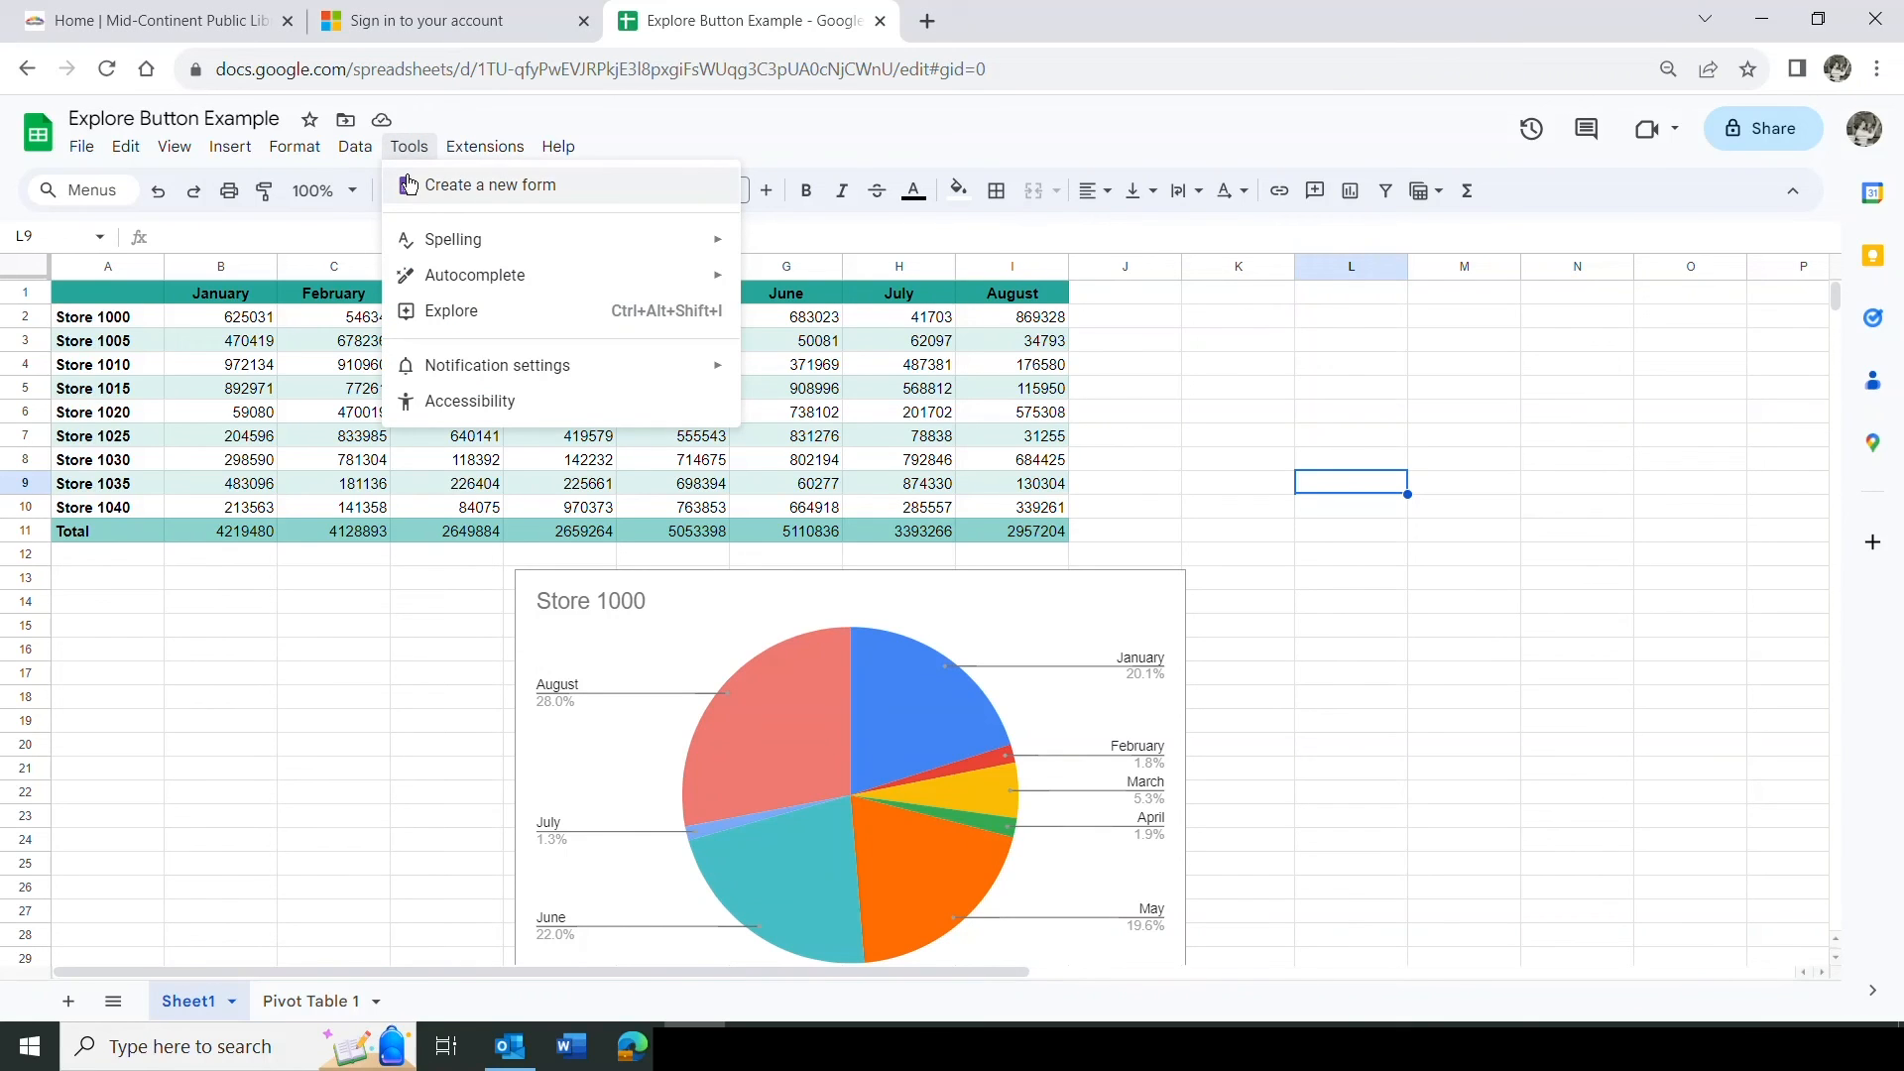